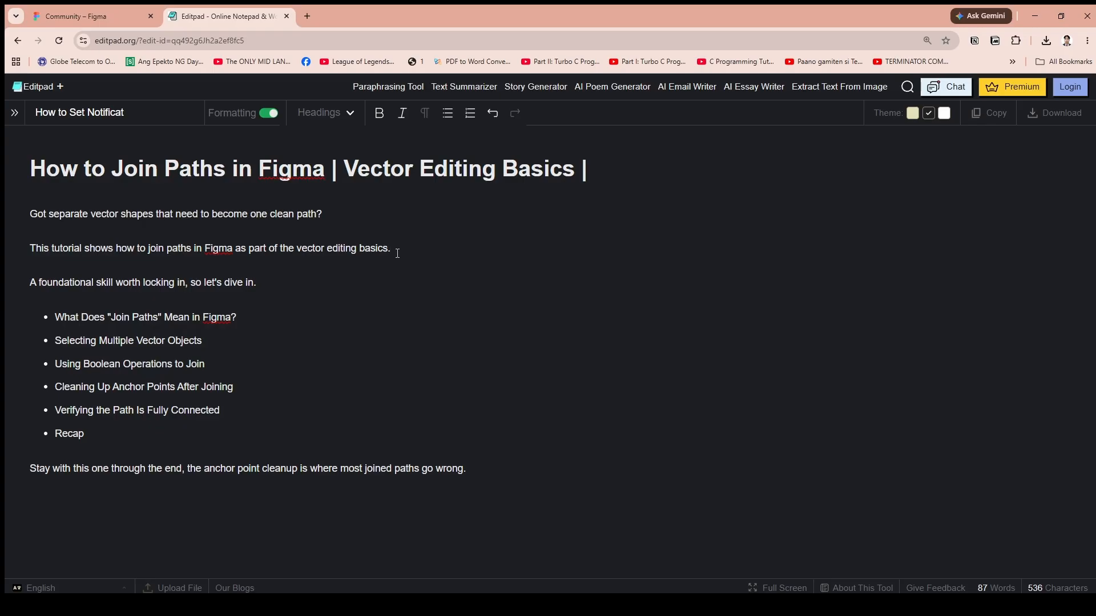
Switch from the tutorial notes to Figma and open the team's drafts.
{"action": "left_click", "coordinate": [257, 335]}
{"action": "left_click", "coordinate": [416, 245]}
{"action": "left_click", "coordinate": [257, 327]}
{"action": "left_click", "coordinate": [91, 16]}
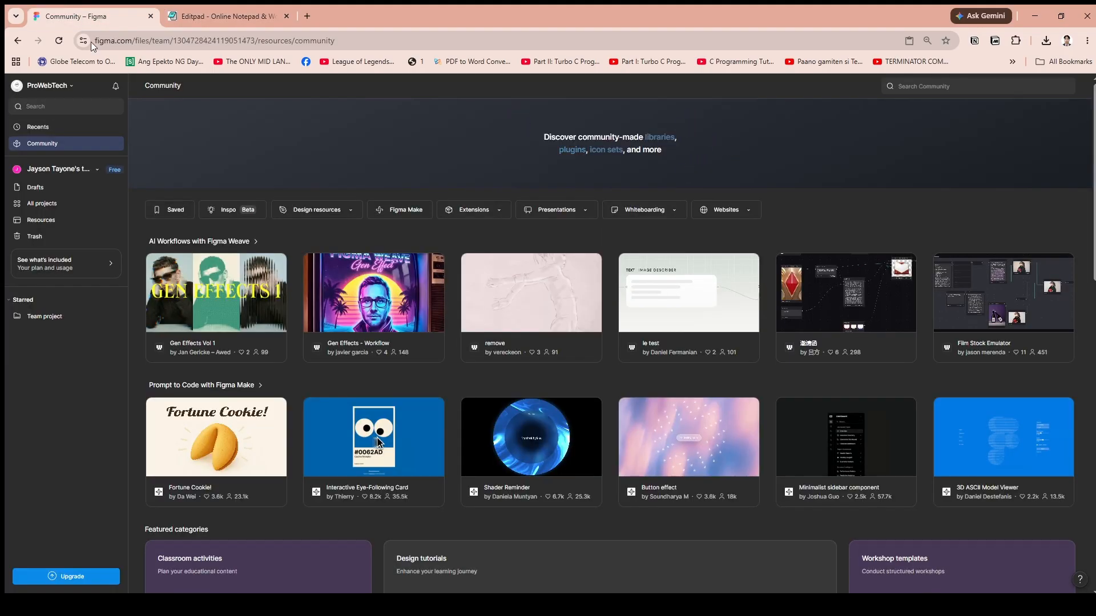
{"action": "left_click", "coordinate": [81, 191]}
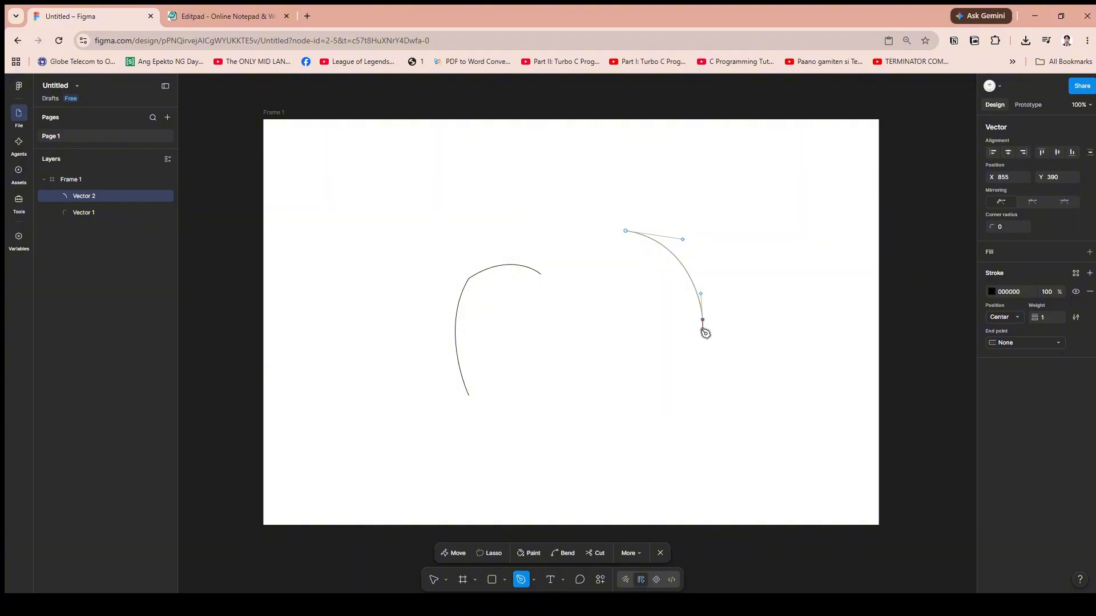
Finish the second open curve, undo the stray pen points and return to the Move tool.
{"action": "key", "text": "Escape"}
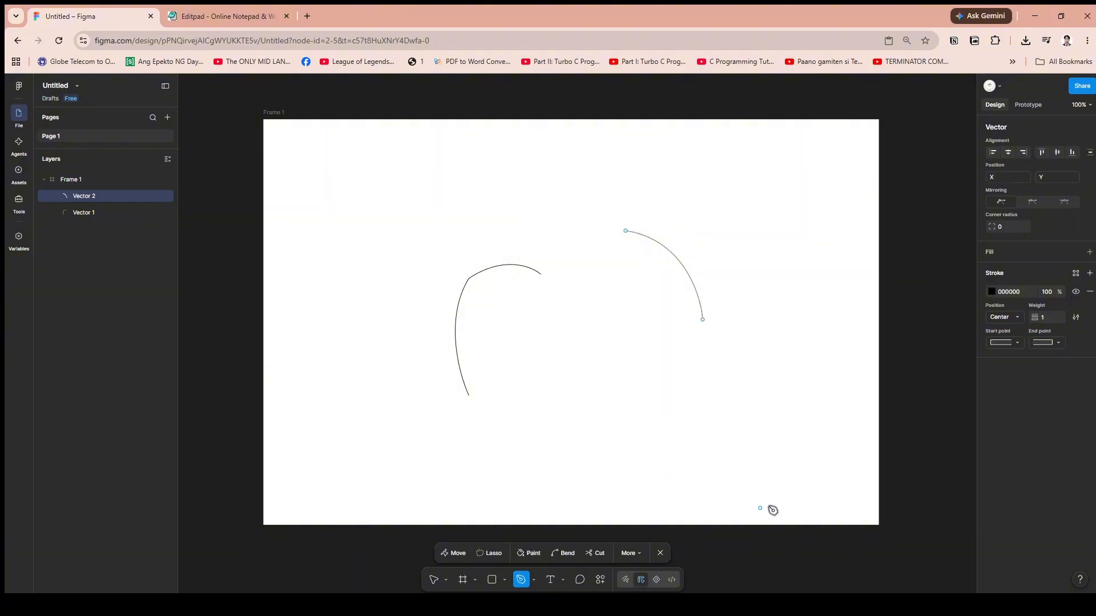
{"action": "left_click", "coordinate": [474, 278]}
{"action": "key", "text": "ctrl+z"}
{"action": "left_click", "coordinate": [911, 315]}
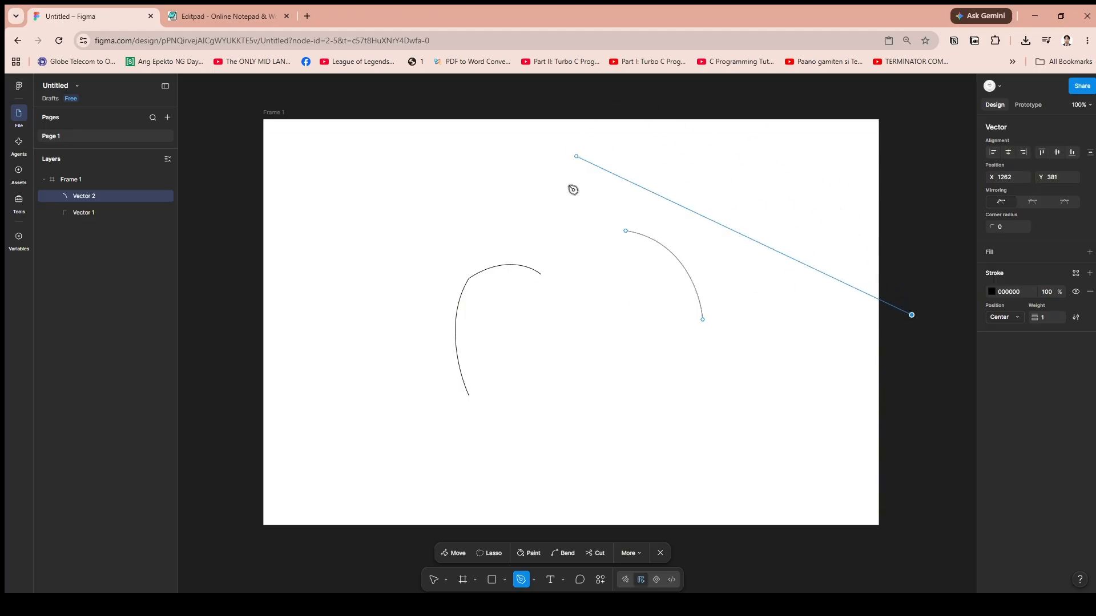
{"action": "key", "text": "ctrl+z"}
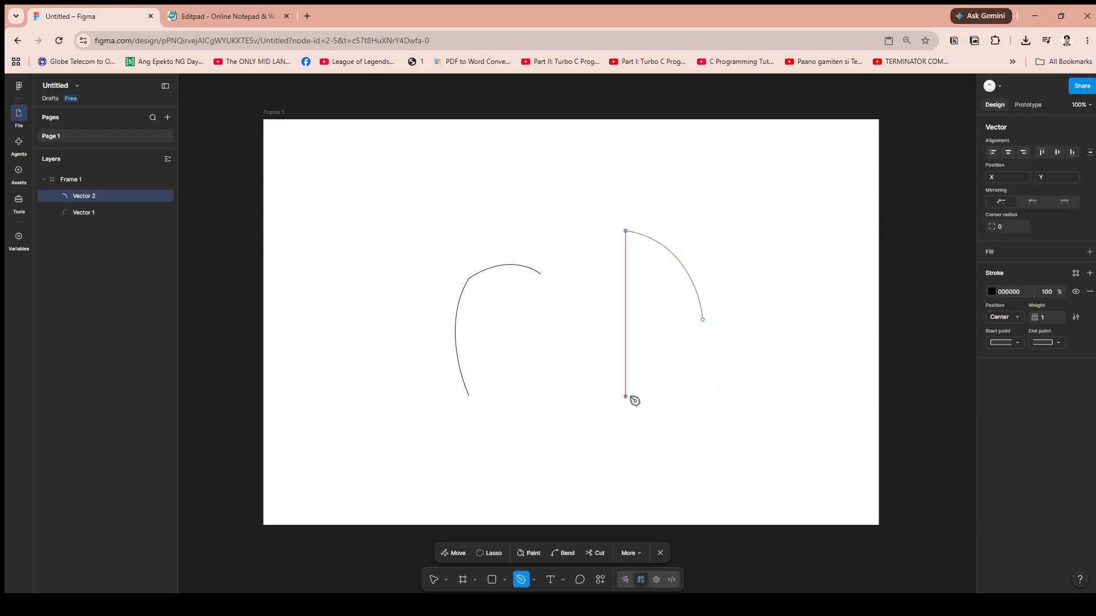
{"action": "key", "text": "ctrl"}
{"action": "left_click", "coordinate": [434, 580]}
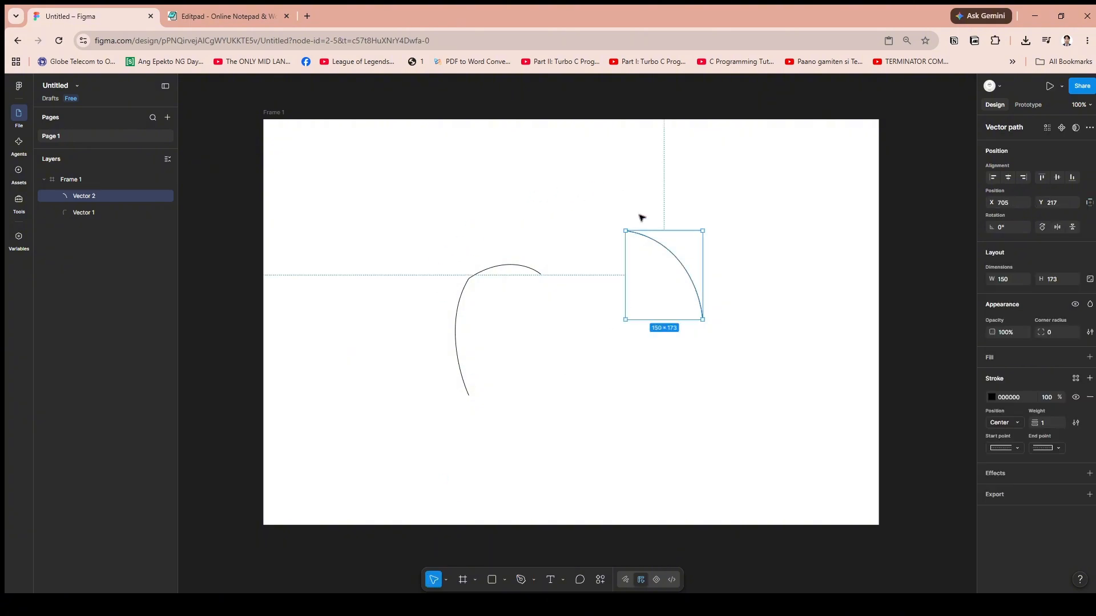
Inspect the two separate curved paths by selecting each in turn at closer range.
{"action": "left_click", "coordinate": [504, 268]}
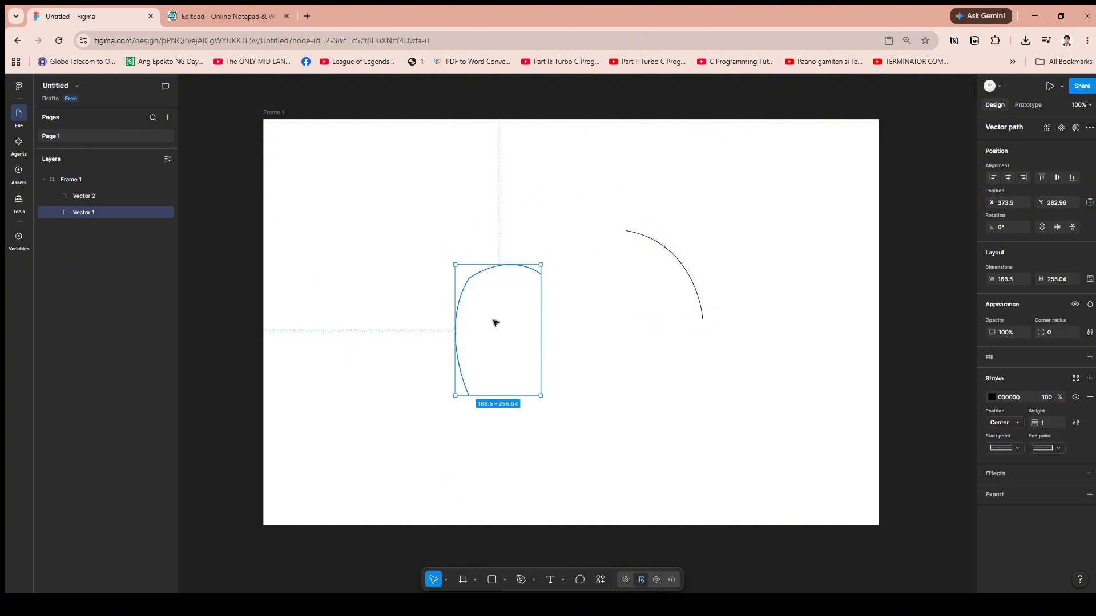
{"action": "left_click", "coordinate": [603, 271]}
{"action": "left_click", "coordinate": [651, 242]}
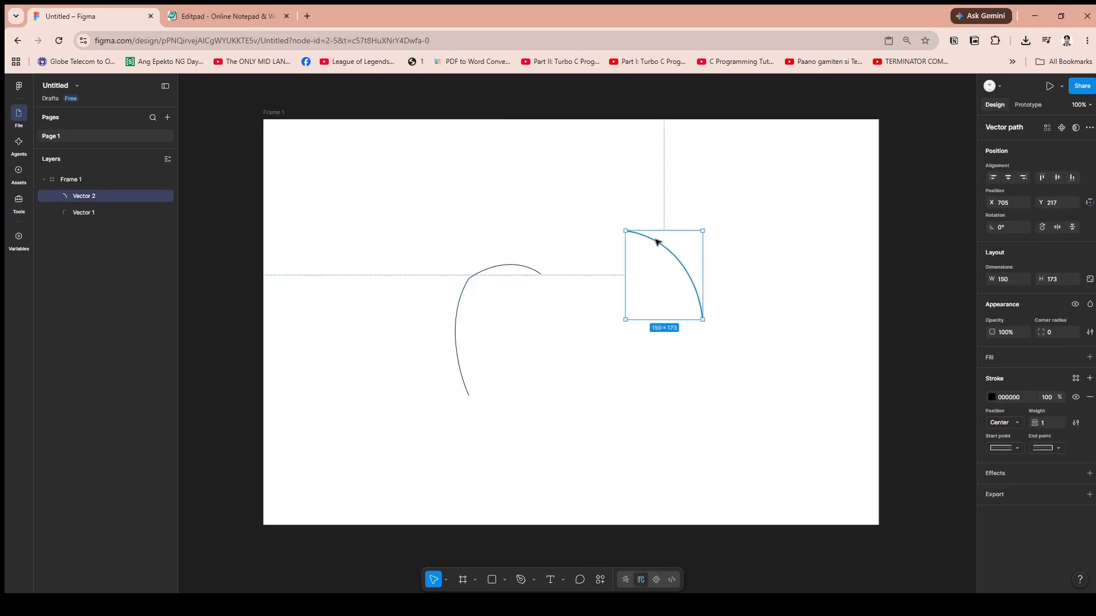
{"action": "scroll", "coordinate": [546, 315], "scroll_direction": "up", "scroll_amount": 5}
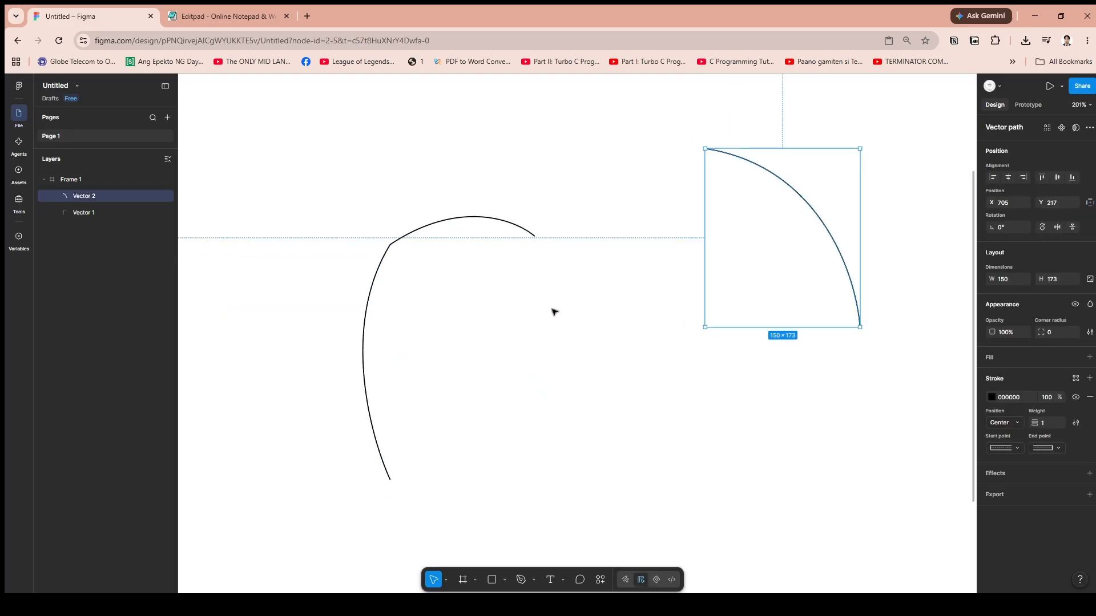
{"action": "scroll", "coordinate": [552, 311], "scroll_direction": "right", "scroll_amount": 2}
{"action": "scroll", "coordinate": [553, 312], "scroll_direction": "right", "scroll_amount": 2}
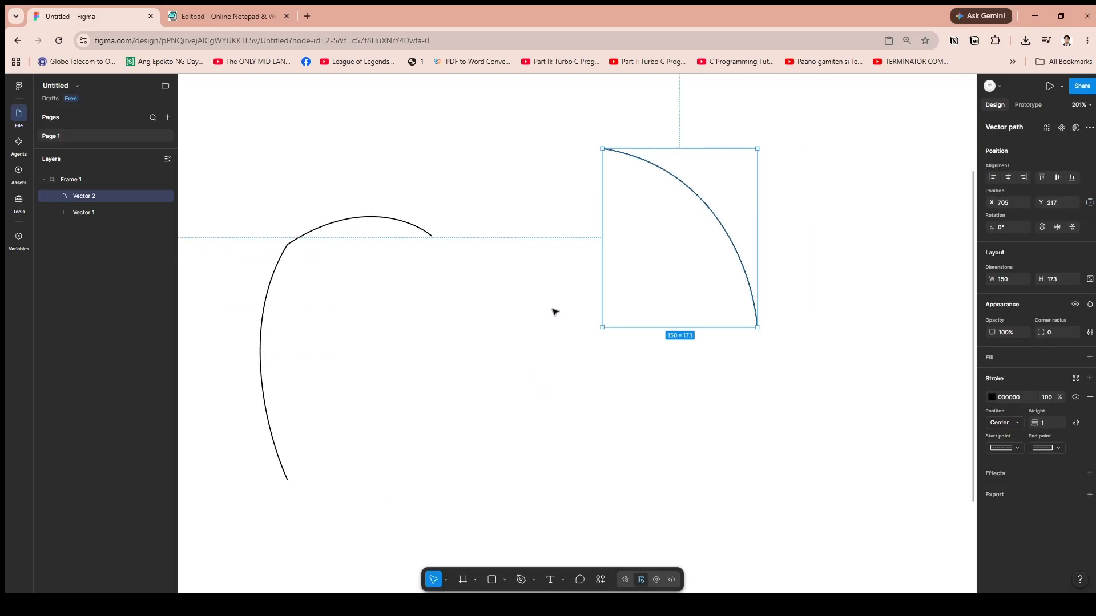
{"action": "left_click", "coordinate": [504, 167]}
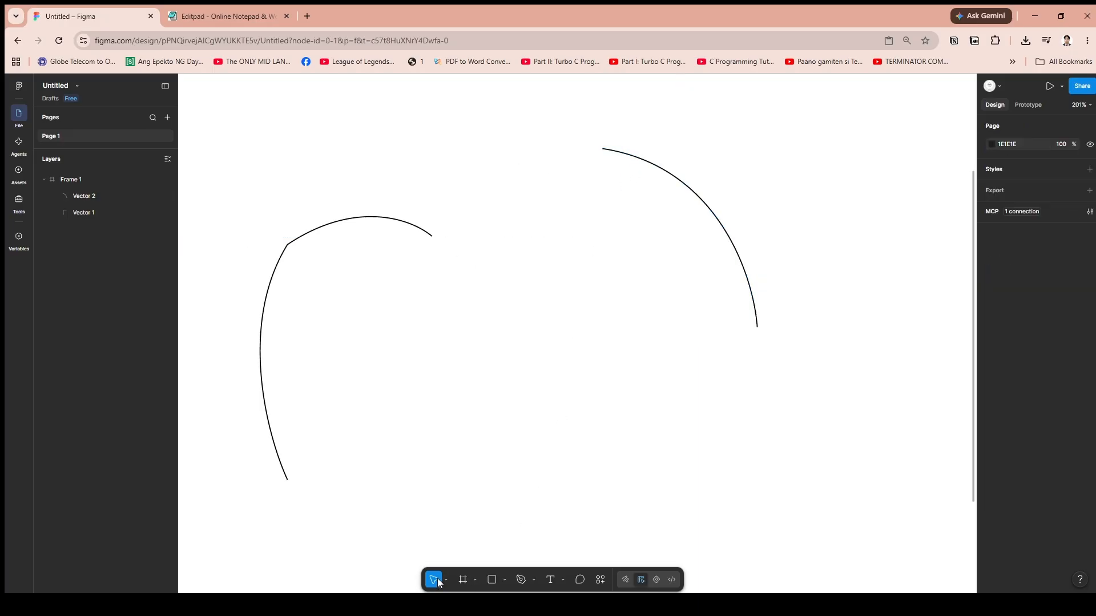
Move the right-hand curve to X 540, Y 302 so its upper end touches the left curve's open end.
{"action": "left_click", "coordinate": [647, 163]}
{"action": "left_click_drag", "start_coordinate": [647, 163], "coordinate": [479, 253]}
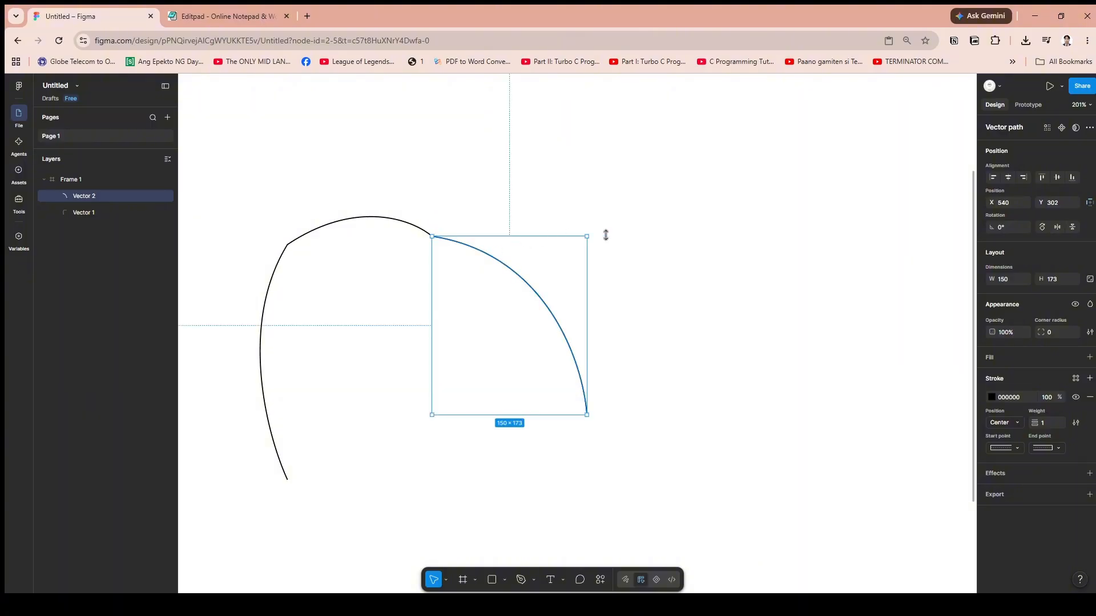
{"action": "left_click", "coordinate": [669, 226]}
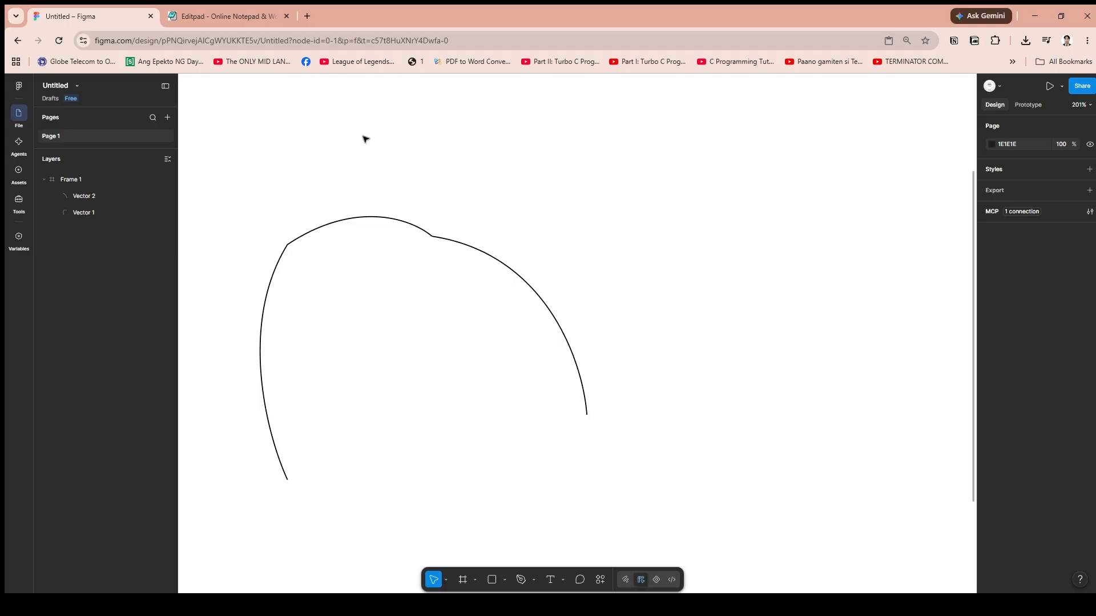
Examine the junction where the two curves touch.
{"action": "scroll", "coordinate": [502, 370], "scroll_direction": "down", "scroll_amount": 3}
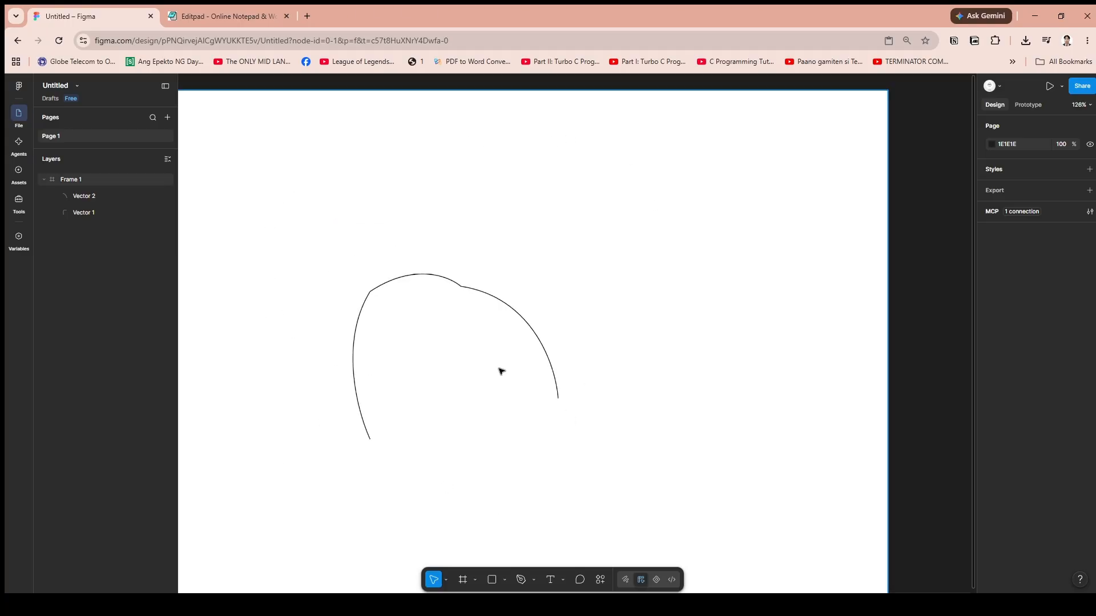
{"action": "left_click", "coordinate": [506, 306]}
{"action": "mouse_move", "coordinate": [506, 304]}
{"action": "left_mouse_down"}
{"action": "mouse_move", "coordinate": [619, 251]}
{"action": "mouse_move", "coordinate": [506, 304]}
{"action": "mouse_move", "coordinate": [619, 227]}
{"action": "mouse_move", "coordinate": [484, 303]}
{"action": "left_mouse_up"}
{"action": "left_click", "coordinate": [584, 271]}
{"action": "scroll", "coordinate": [506, 298], "scroll_direction": "up", "scroll_amount": 4}
{"action": "left_click", "coordinate": [533, 257]}
{"action": "scroll", "coordinate": [494, 283], "scroll_direction": "down", "scroll_amount": 10}
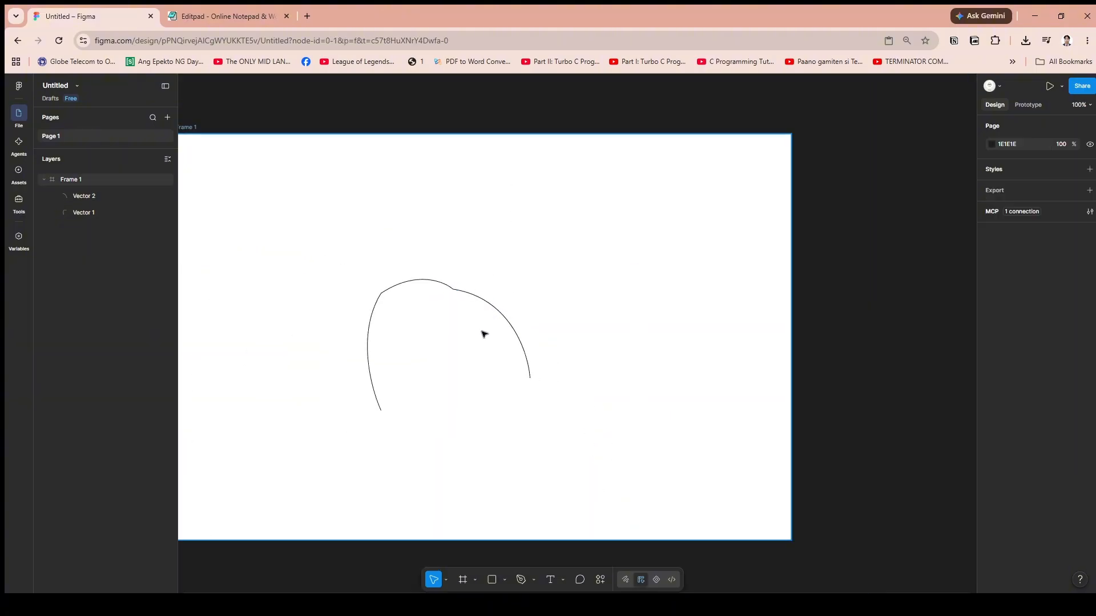
{"action": "scroll", "coordinate": [484, 334], "scroll_direction": "up", "scroll_amount": 5}
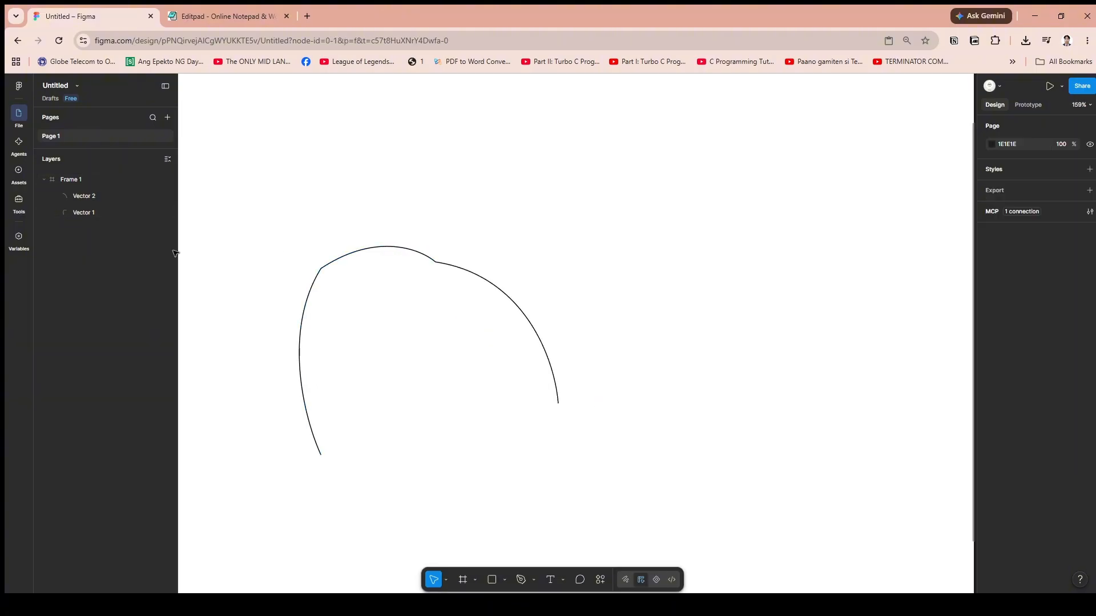
Select the Vector 1 and Vector 2 layers together and individually to check whether they are separate objects.
{"action": "left_click", "coordinate": [95, 196]}
{"action": "left_click", "coordinate": [96, 212], "text": "shift"}
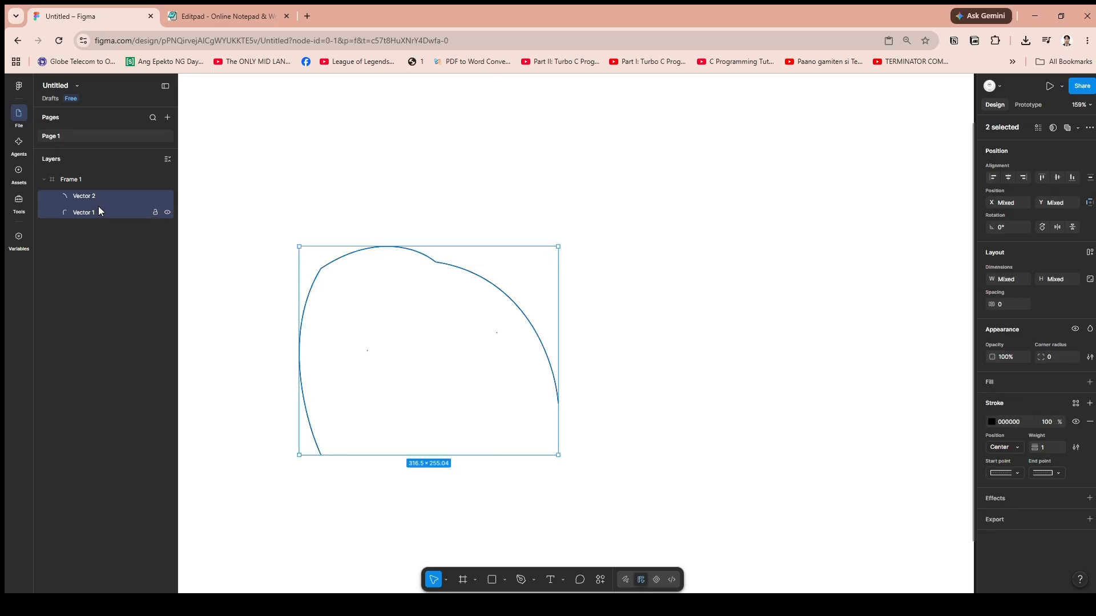
{"action": "left_click", "coordinate": [114, 195]}
{"action": "left_click", "coordinate": [587, 274]}
{"action": "left_click", "coordinate": [479, 275]}
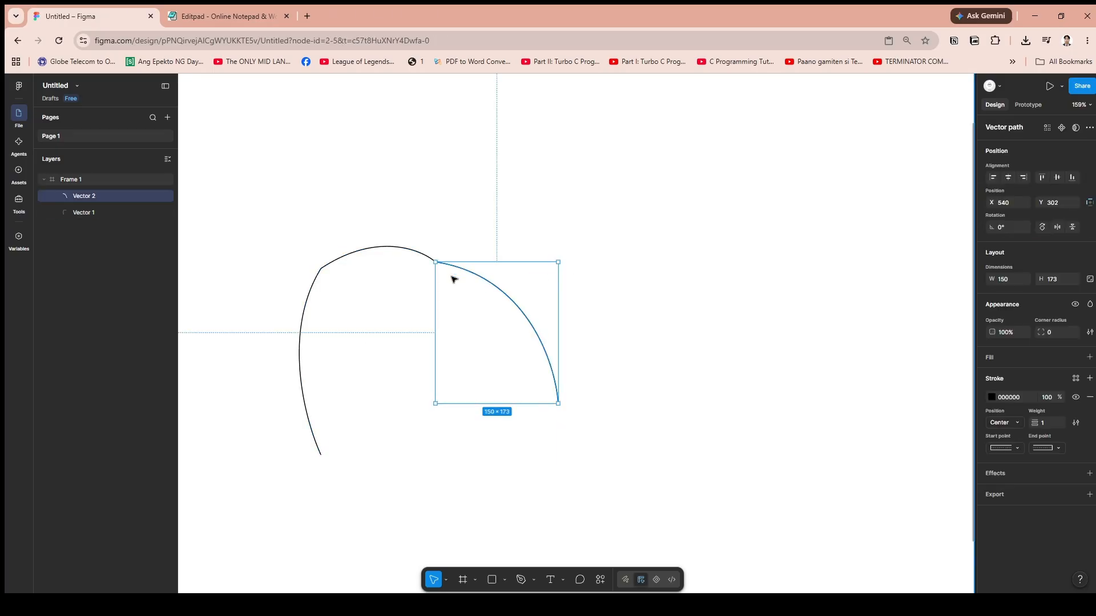
{"action": "left_click", "coordinate": [120, 212], "text": "shift"}
{"action": "left_click", "coordinate": [485, 281]}
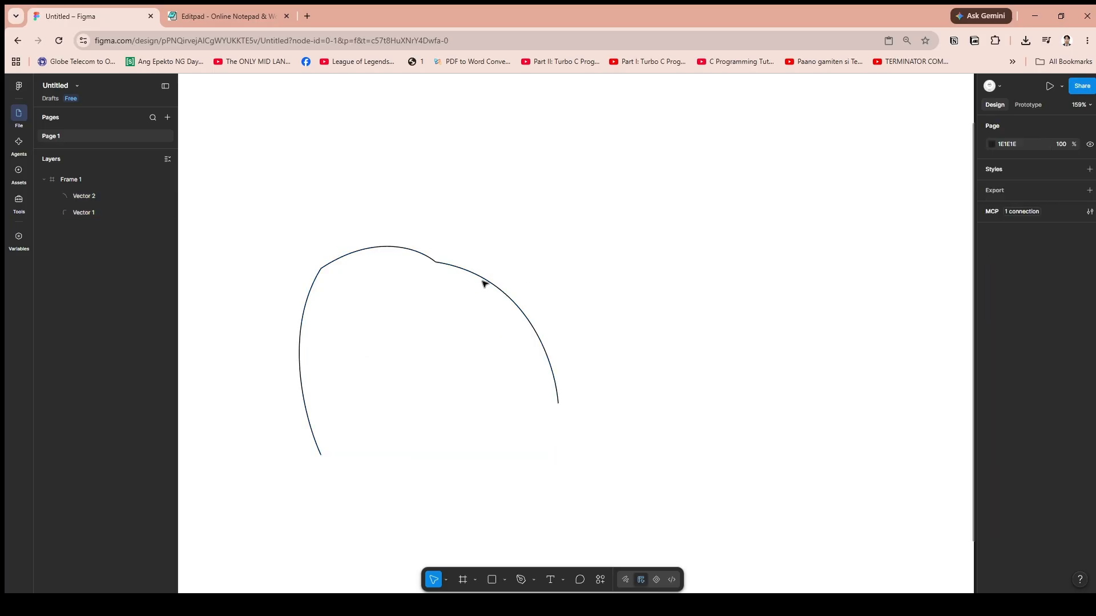
Move the right-hand curve away to X 774, Y 188, and check the layer commands offered for both curves.
{"action": "left_click_drag", "start_coordinate": [502, 277], "coordinate": [710, 182]}
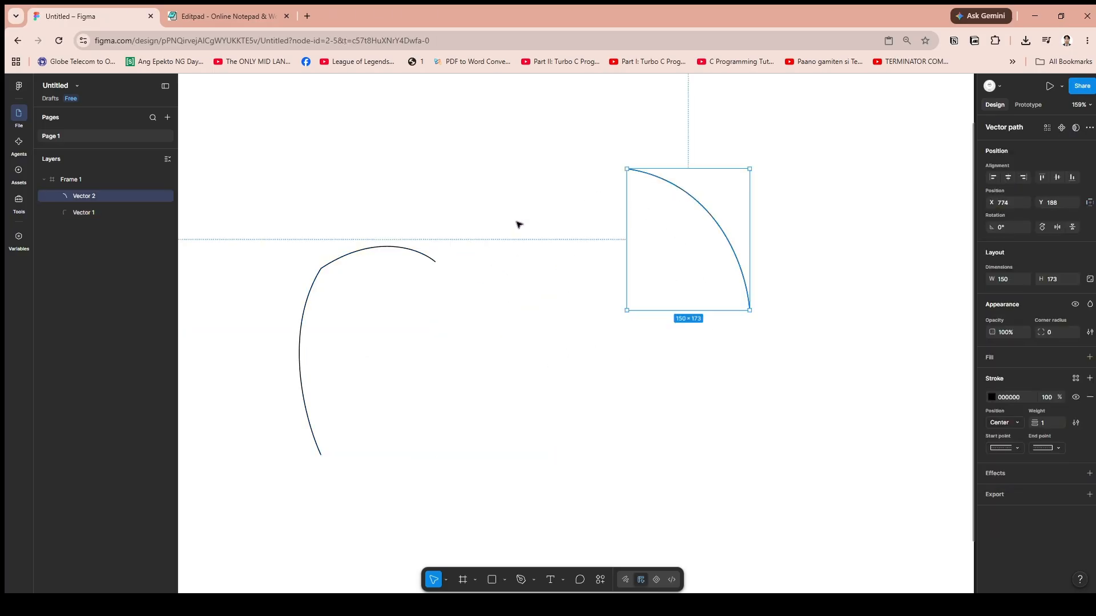
{"action": "left_click", "coordinate": [105, 215]}
{"action": "right_click", "coordinate": [106, 201]}
{"action": "left_click", "coordinate": [92, 214]}
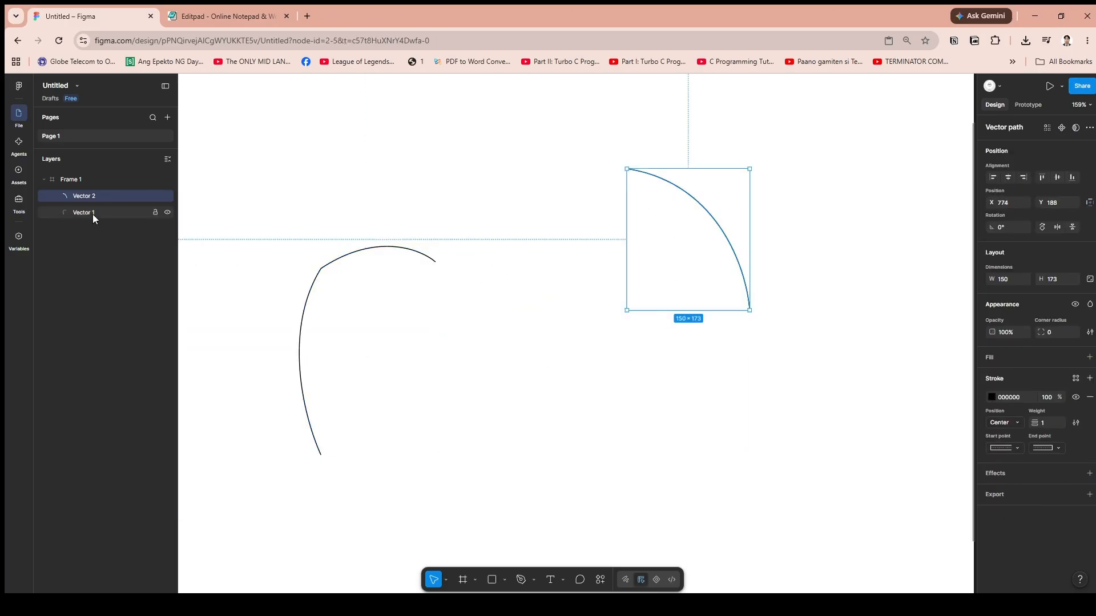
{"action": "left_click", "coordinate": [104, 205], "text": "shift"}
{"action": "right_click", "coordinate": [104, 205]}
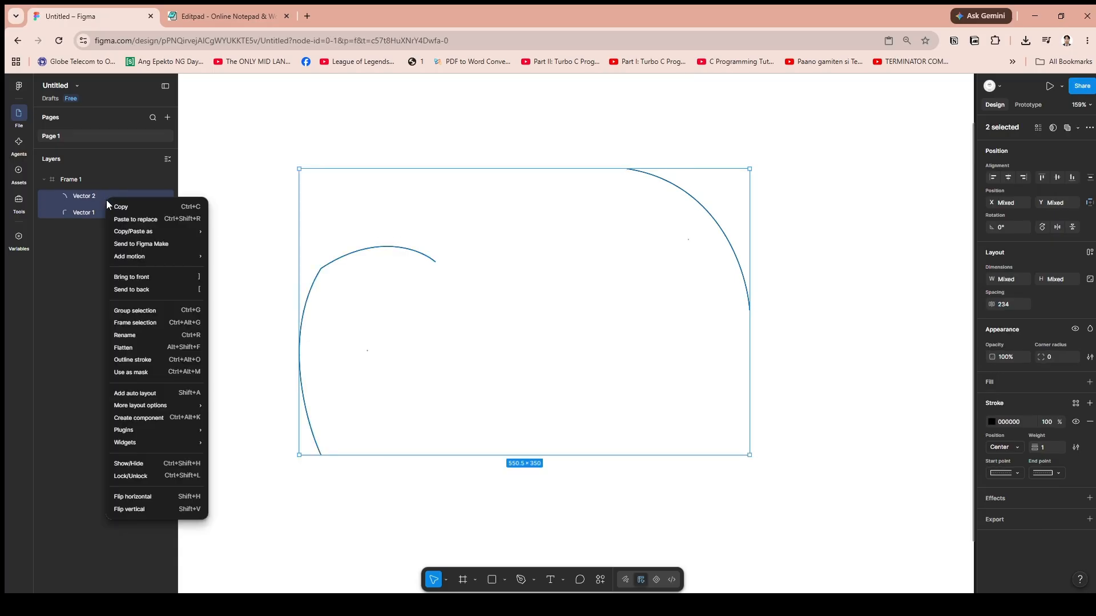
{"action": "left_click", "coordinate": [651, 182]}
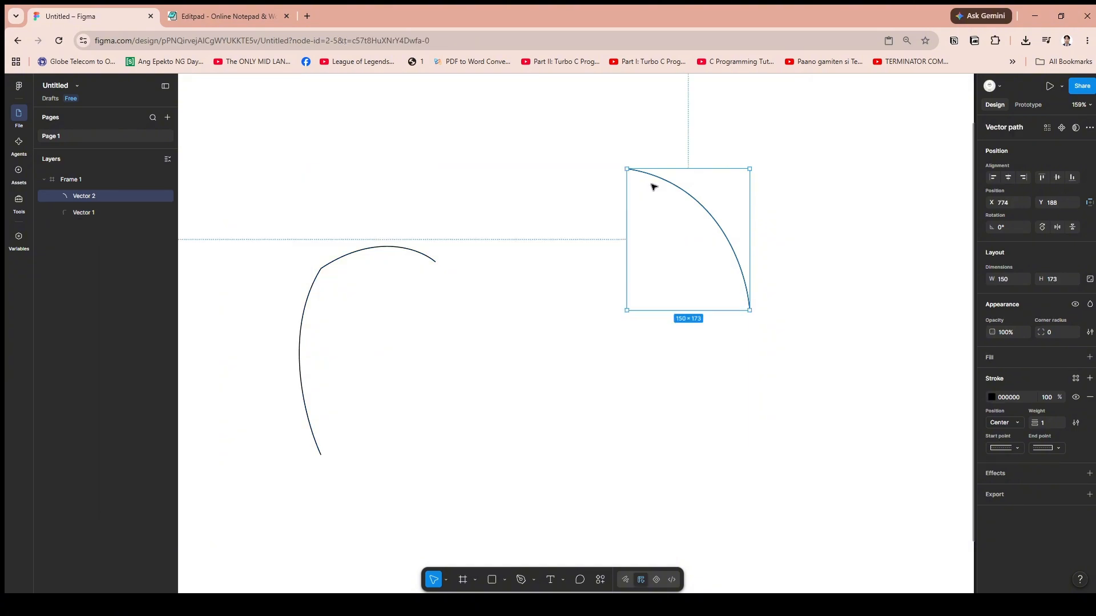
Select both curves and check the Vector join commands offered for them.
{"action": "left_click", "coordinate": [75, 214], "text": "shift"}
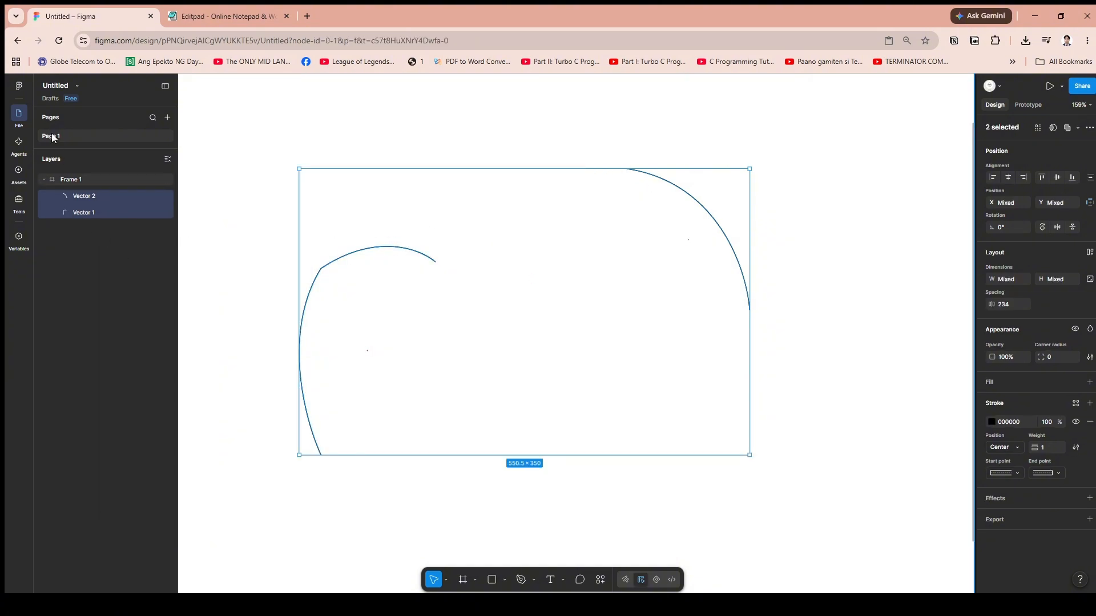
{"action": "left_click", "coordinate": [22, 84]}
{"action": "mouse_move", "coordinate": [56, 223]}
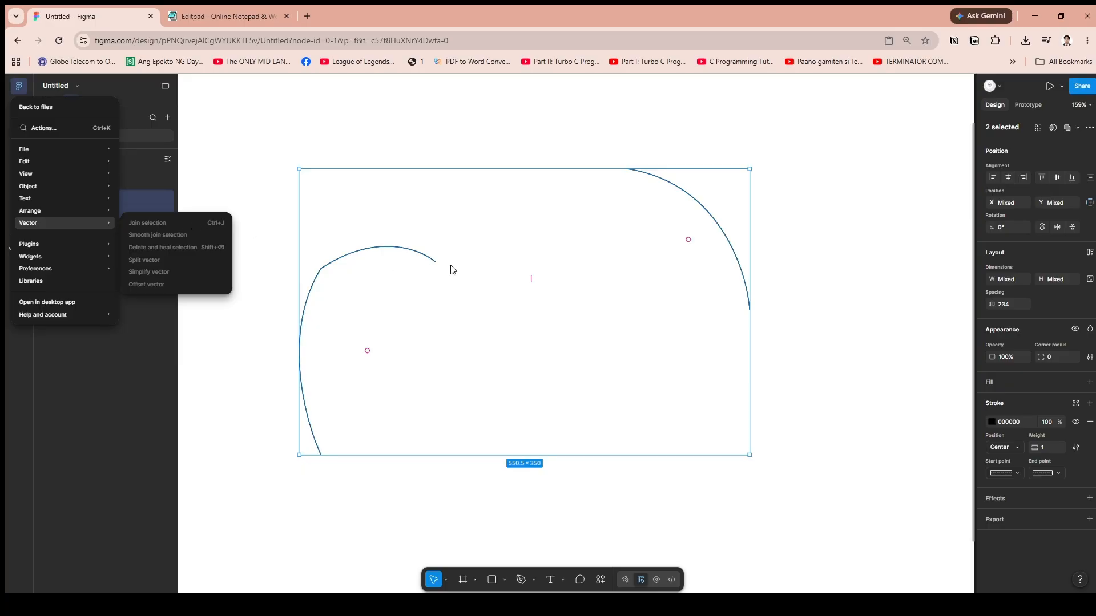
{"action": "left_click", "coordinate": [448, 113]}
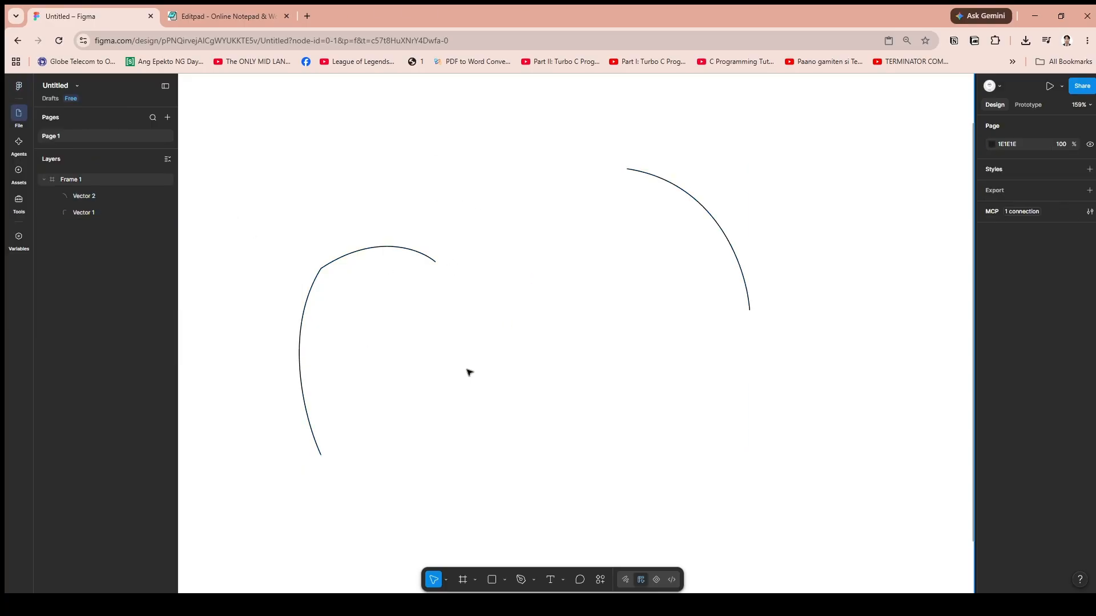
{"action": "left_click", "coordinate": [92, 200]}
{"action": "left_click", "coordinate": [91, 210], "text": "shift"}
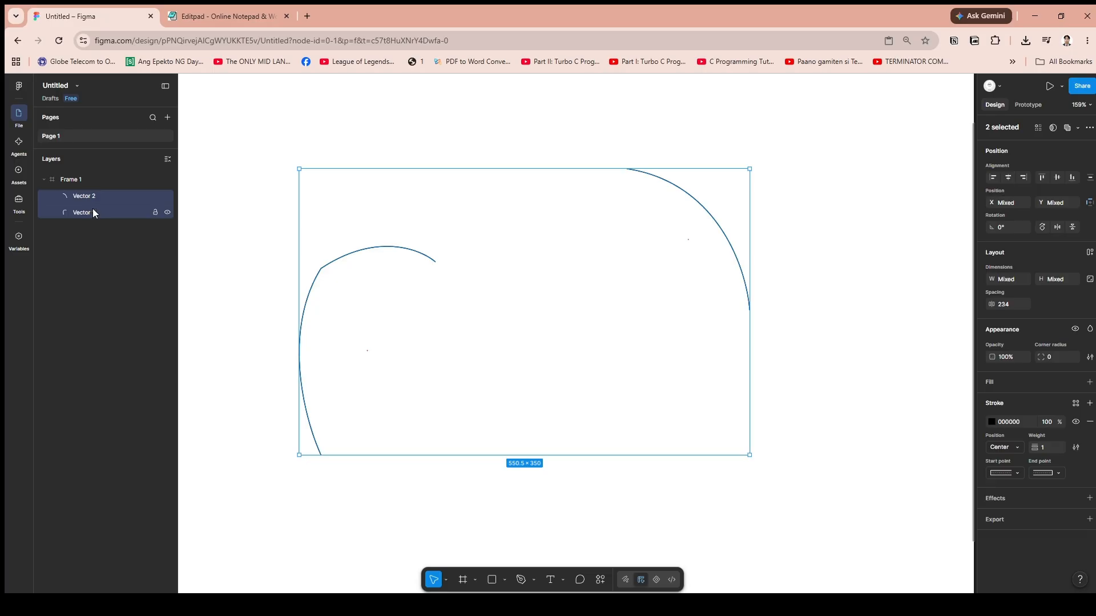
{"action": "left_click", "coordinate": [809, 173]}
{"action": "left_click", "coordinate": [366, 254]}
{"action": "key", "text": "Escape"}
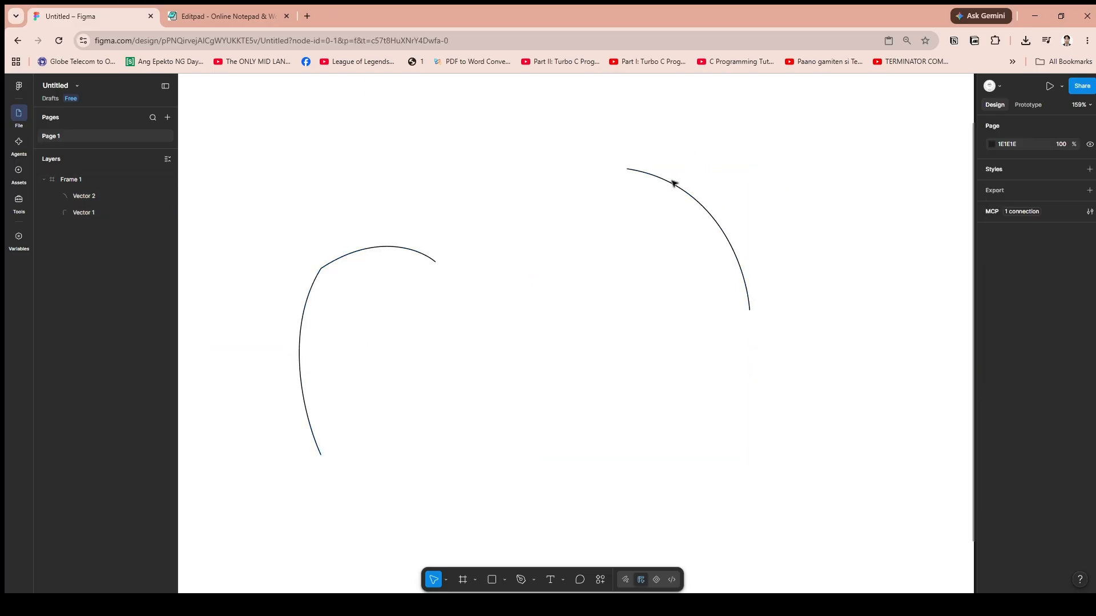
Move the right-hand curve to X 721, Y 196, and flatten both curves into a single vector.
{"action": "left_click_drag", "start_coordinate": [675, 184], "coordinate": [635, 194]}
{"action": "left_click", "coordinate": [536, 242]}
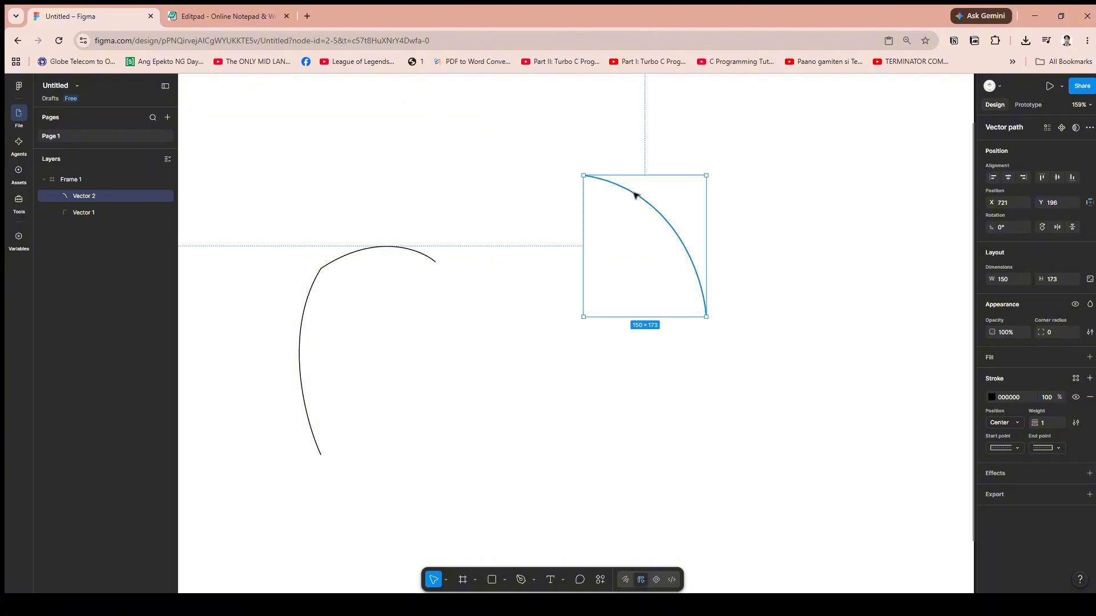
{"action": "left_click", "coordinate": [333, 267], "text": "shift"}
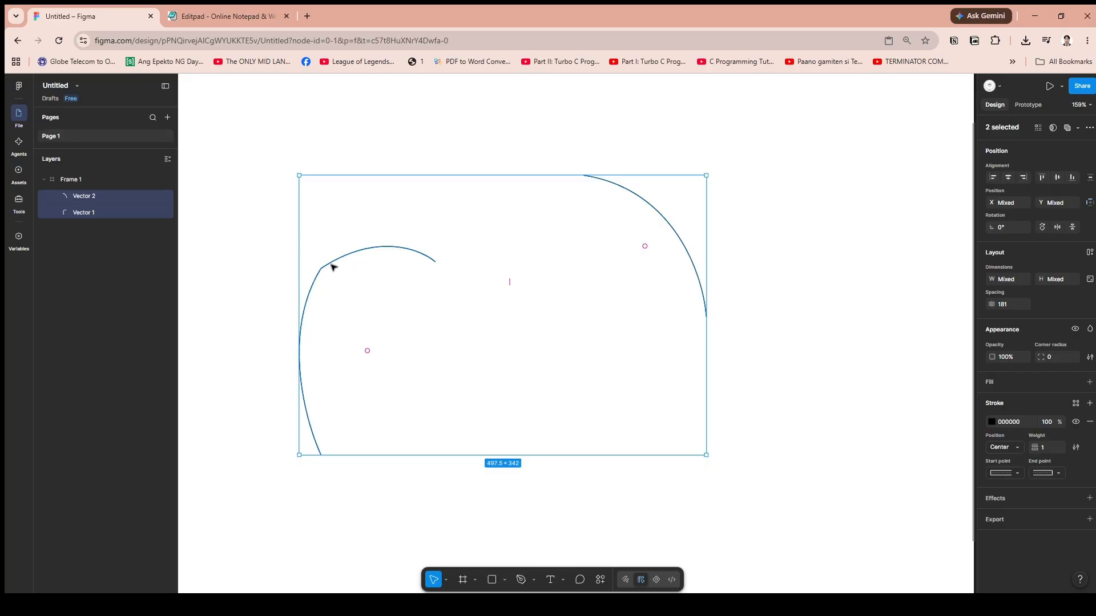
{"action": "right_click", "coordinate": [333, 267]}
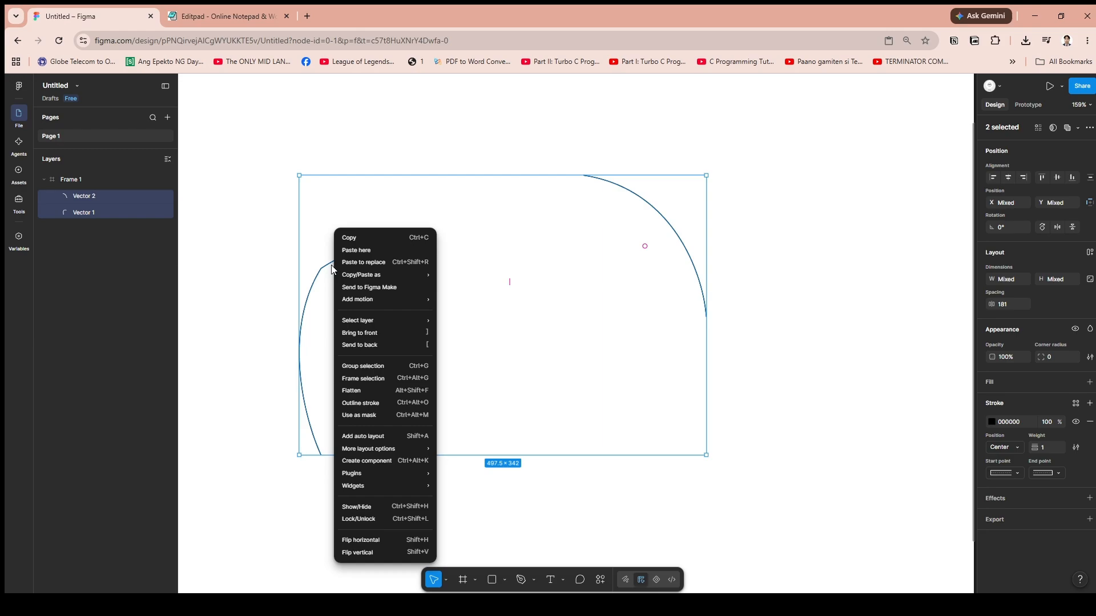
{"action": "left_click", "coordinate": [392, 394]}
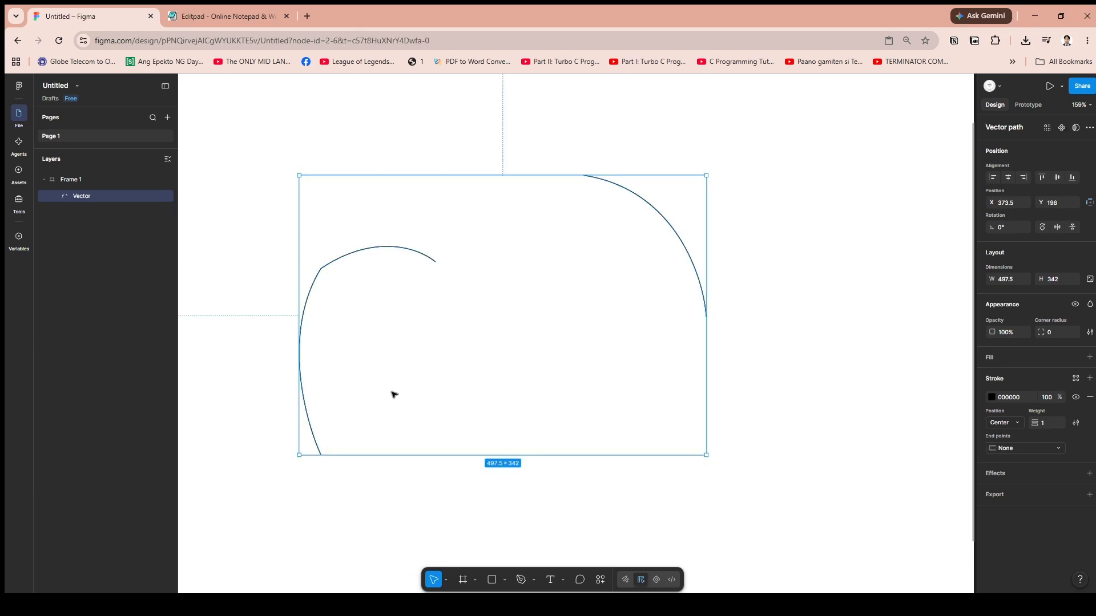
Move the flattened vector to X 406, Y 205, and check the layer and Vector join commands offered for it.
{"action": "left_click_drag", "start_coordinate": [565, 281], "coordinate": [609, 274]}
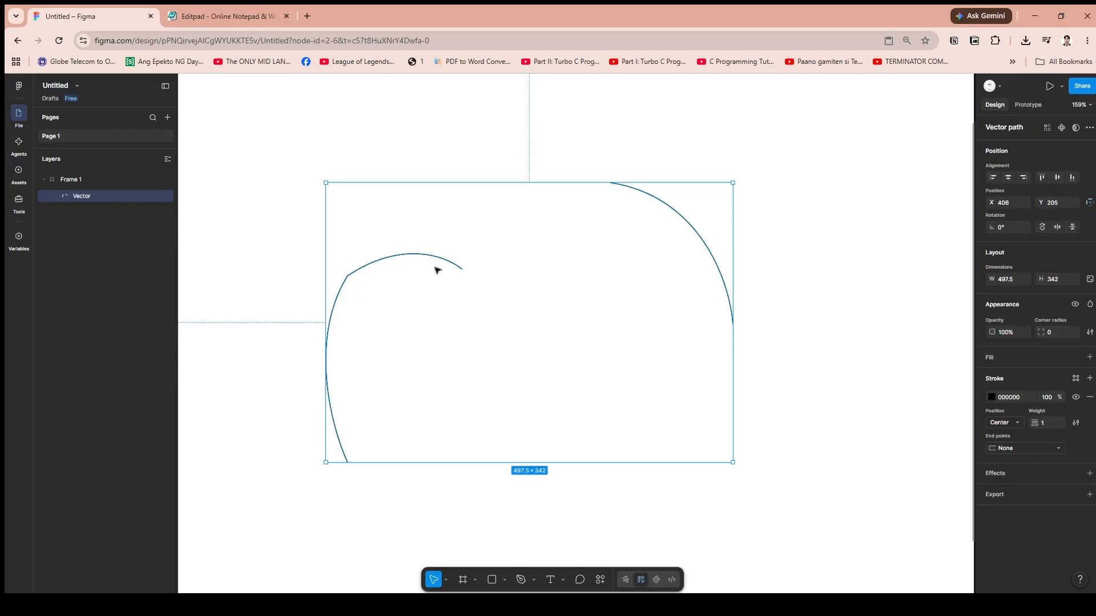
{"action": "right_click", "coordinate": [464, 273]}
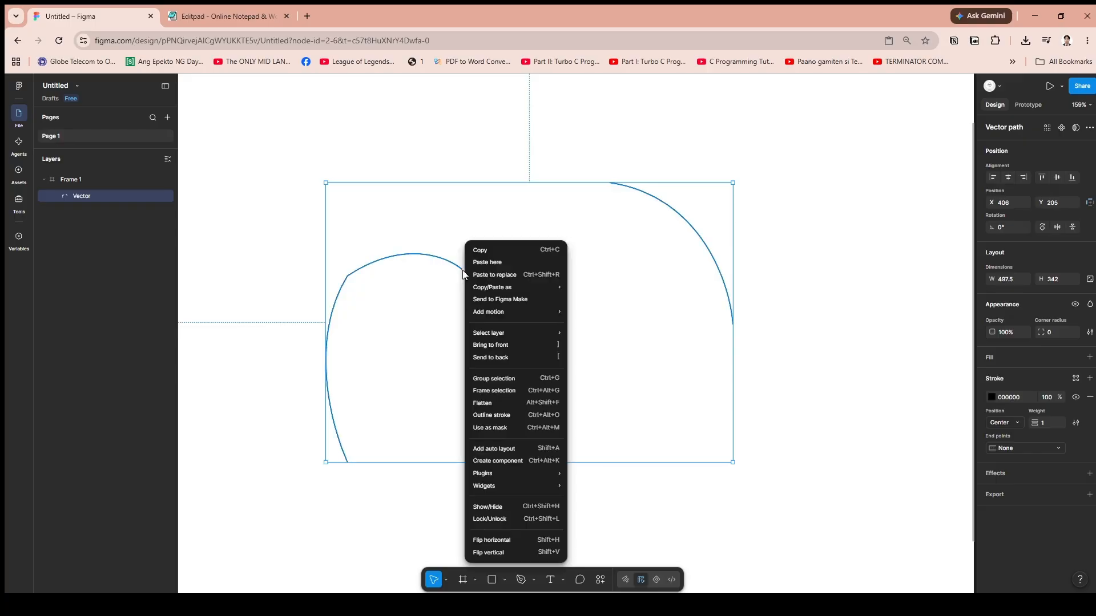
{"action": "right_click", "coordinate": [101, 196]}
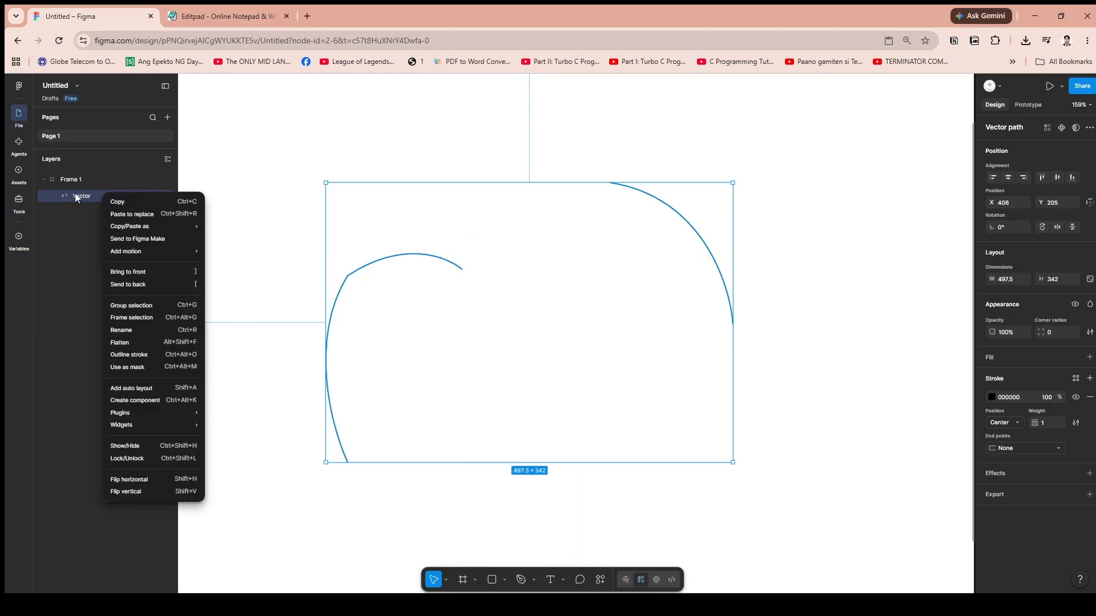
{"action": "left_click", "coordinate": [76, 198]}
{"action": "left_click", "coordinate": [18, 86]}
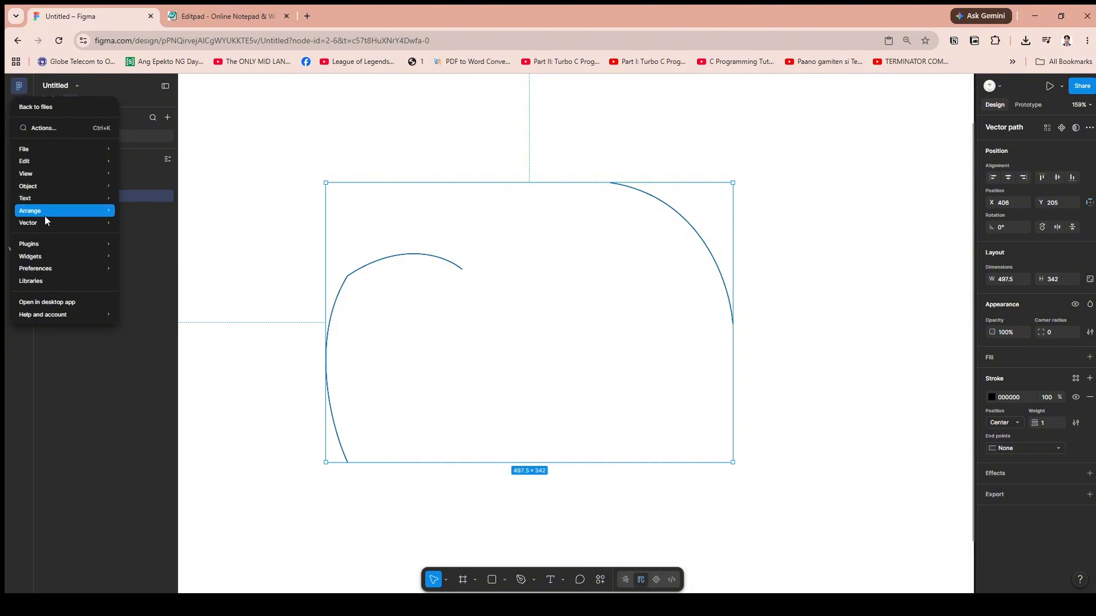
{"action": "mouse_move", "coordinate": [45, 220]}
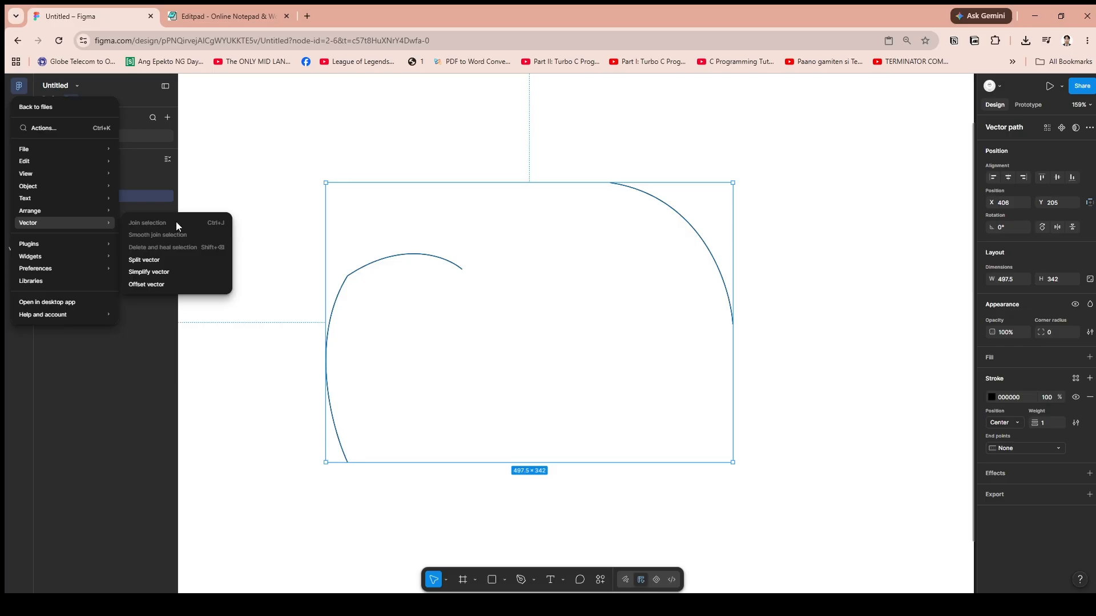
{"action": "left_click", "coordinate": [151, 355]}
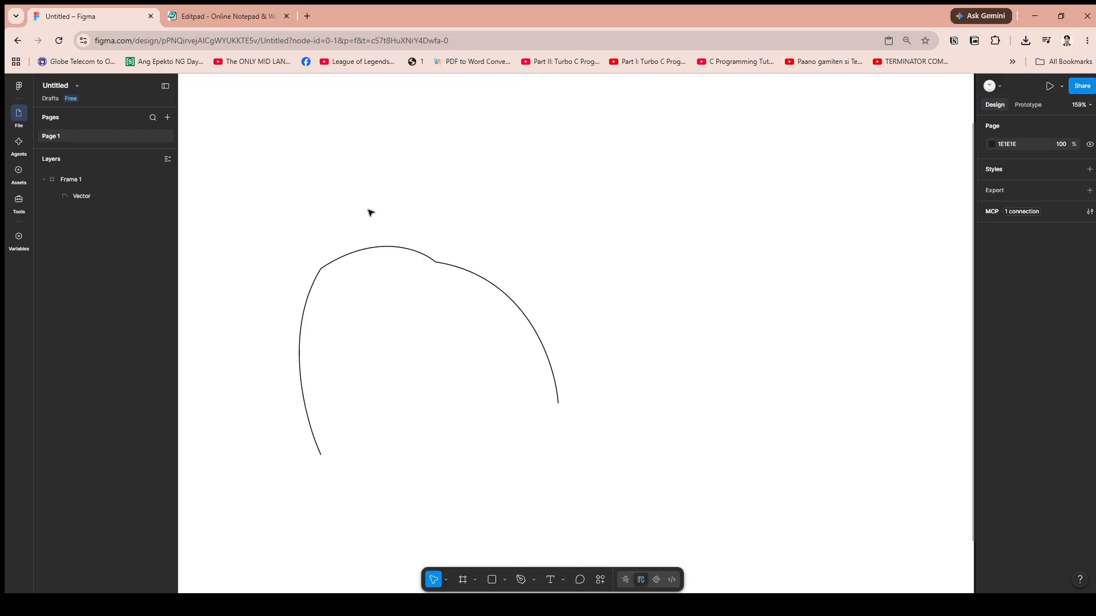
Select the vector flattened from the two touching curves and move it to X 436, Y 249.
{"action": "left_click", "coordinate": [445, 266]}
{"action": "scroll", "coordinate": [410, 293], "scroll_direction": "up", "scroll_amount": 3}
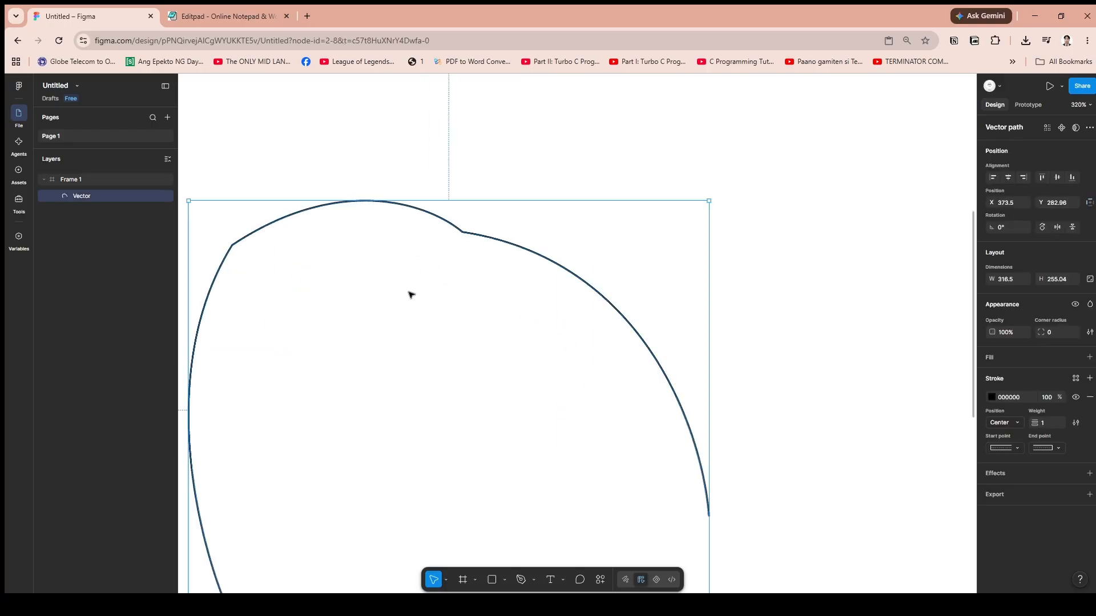
{"action": "scroll", "coordinate": [414, 292], "scroll_direction": "down", "scroll_amount": 1}
{"action": "left_click_drag", "start_coordinate": [469, 251], "coordinate": [545, 215]}
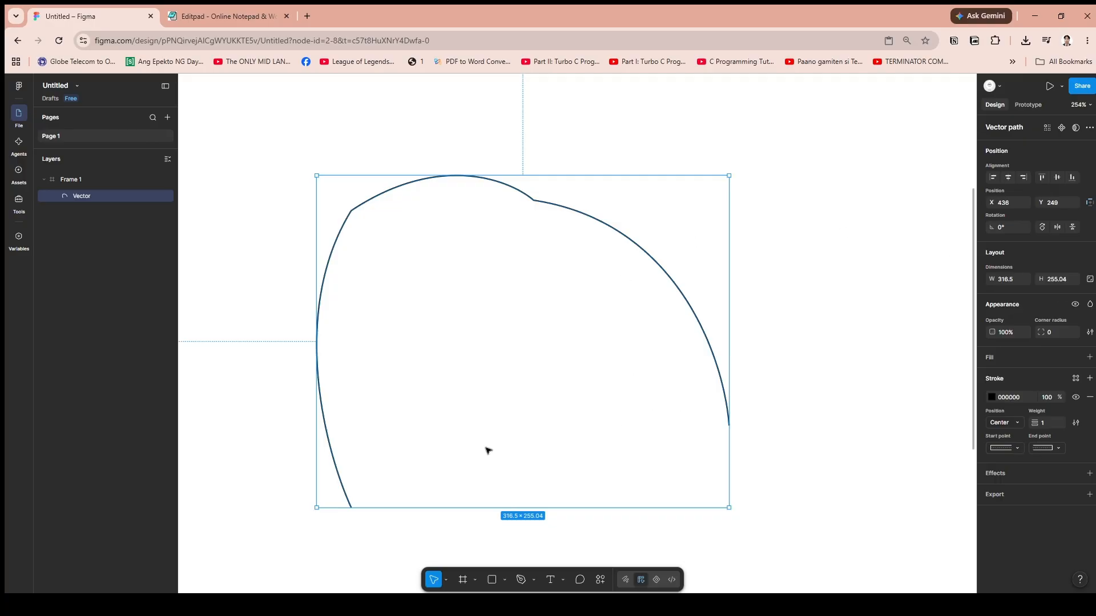
Deselect and reselect the combined curve to check whether it is one object, and look over its layer commands.
{"action": "left_click", "coordinate": [237, 295]}
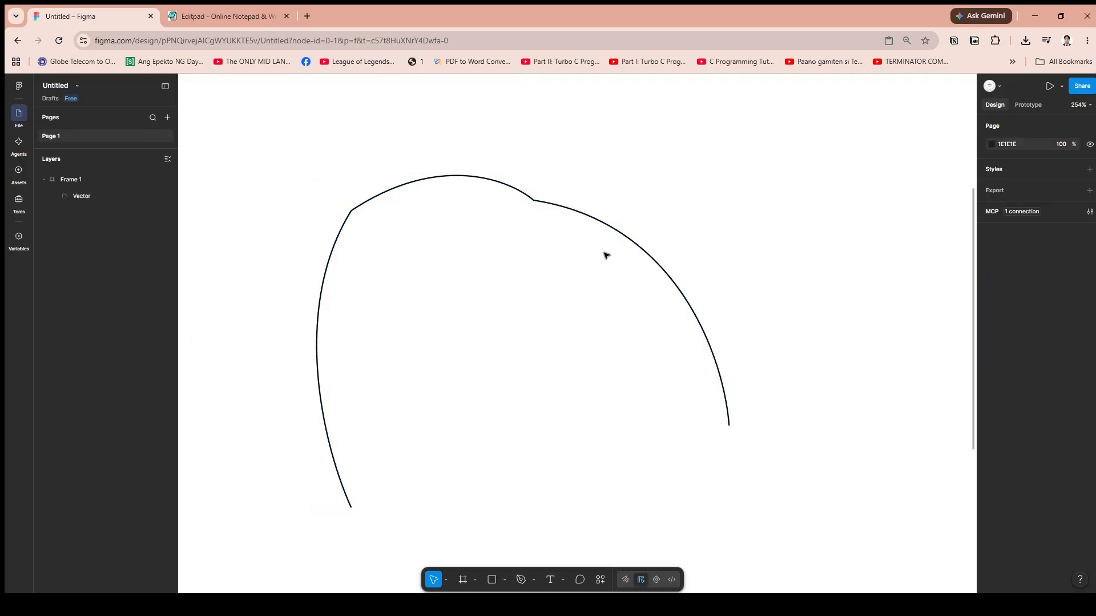
{"action": "left_click", "coordinate": [583, 214]}
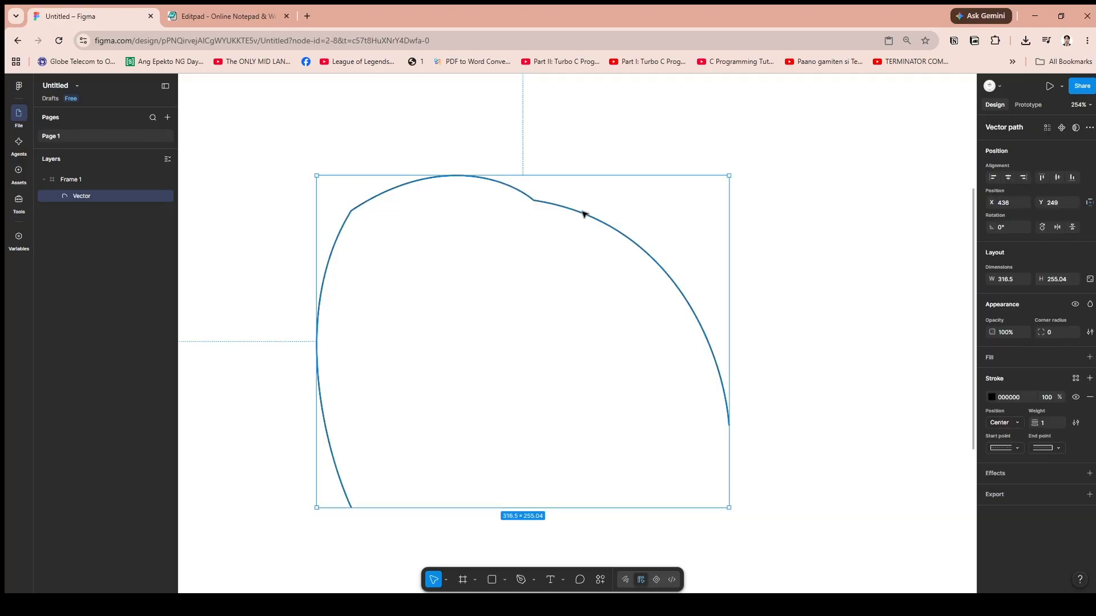
{"action": "left_click", "coordinate": [829, 310]}
{"action": "scroll", "coordinate": [735, 313], "scroll_direction": "down", "scroll_amount": 5}
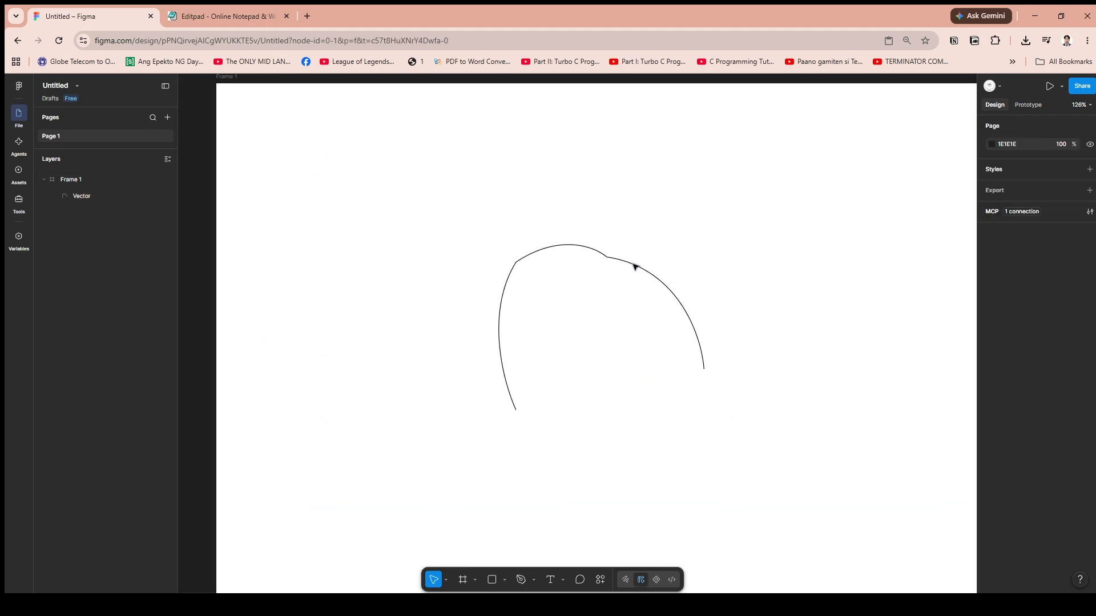
{"action": "left_click", "coordinate": [635, 266]}
{"action": "right_click", "coordinate": [633, 263]}
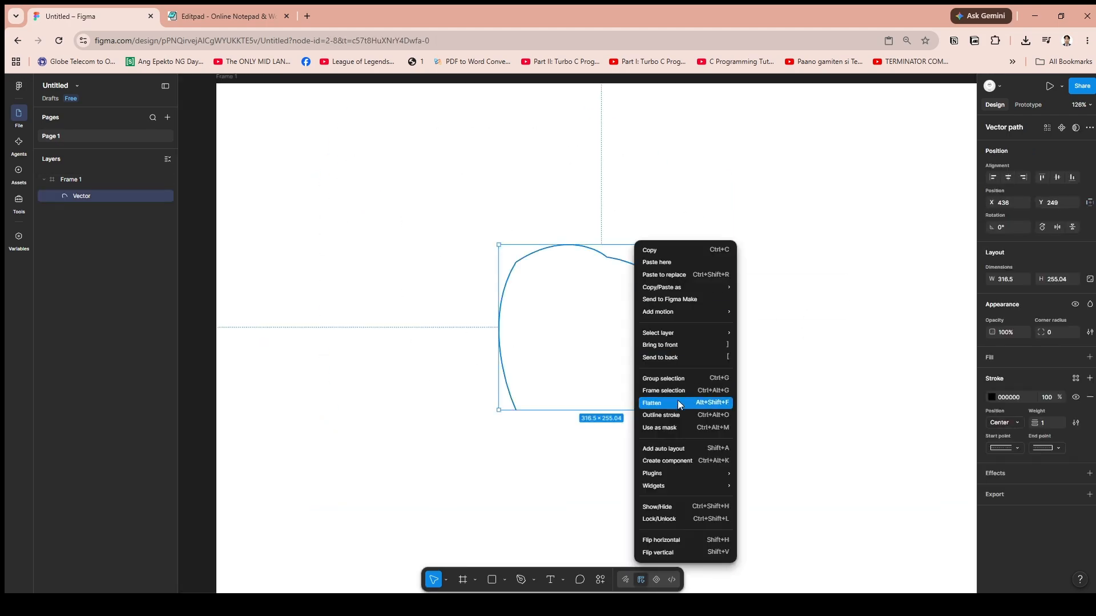
{"action": "left_click", "coordinate": [495, 484]}
{"action": "left_click", "coordinate": [496, 483]}
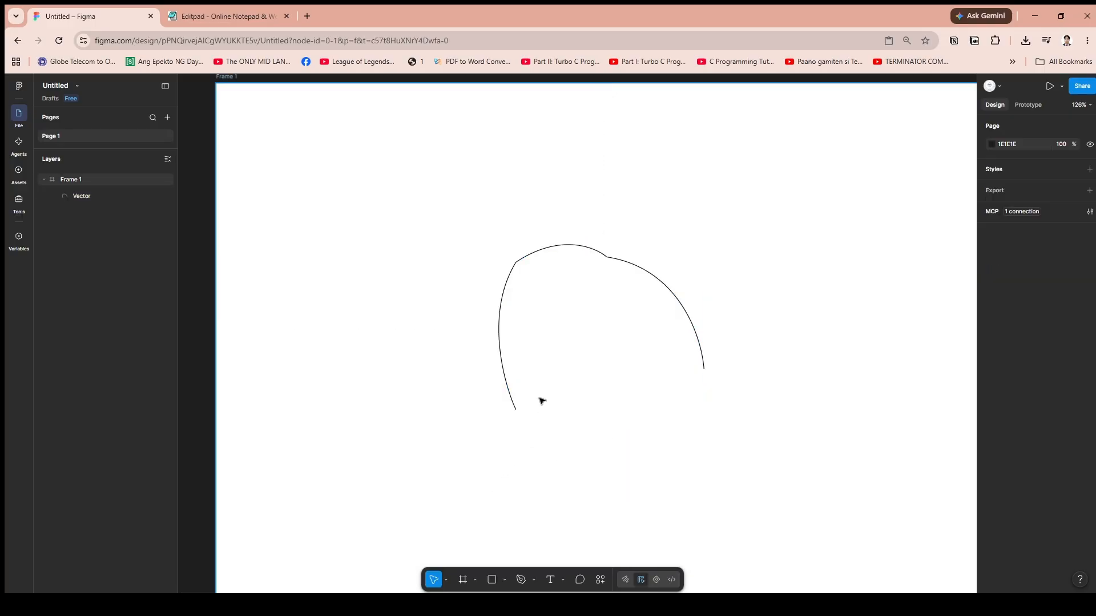
Undo the combined vector's move and flattening to get back to Vector 1 and Vector 2 as separate paths.
{"action": "key", "text": "ctrl+z"}
{"action": "key", "text": "ctrl+z"}
{"action": "key", "text": "ctrl+z"}
{"action": "key", "text": "ctrl+z"}
{"action": "key", "text": "ctrl+z"}
{"action": "key", "text": "ctrl+z"}
{"action": "key", "text": "ctrl+z"}
{"action": "key", "text": "ctrl+z"}
{"action": "key", "text": "ctrl+z"}
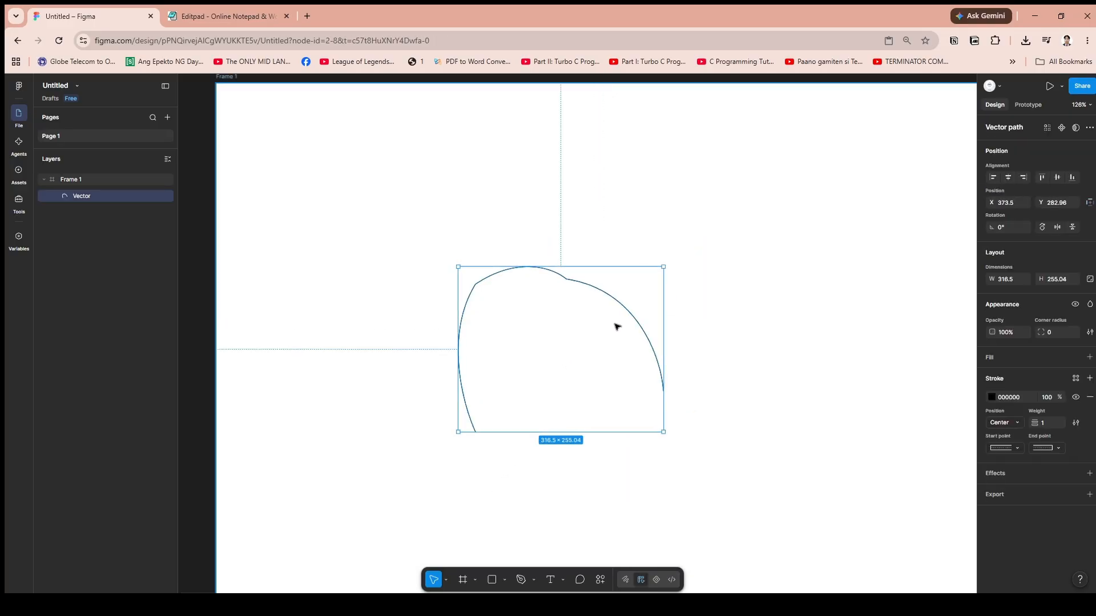
{"action": "key", "text": "ctrl+z"}
{"action": "key", "text": "ctrl+z"}
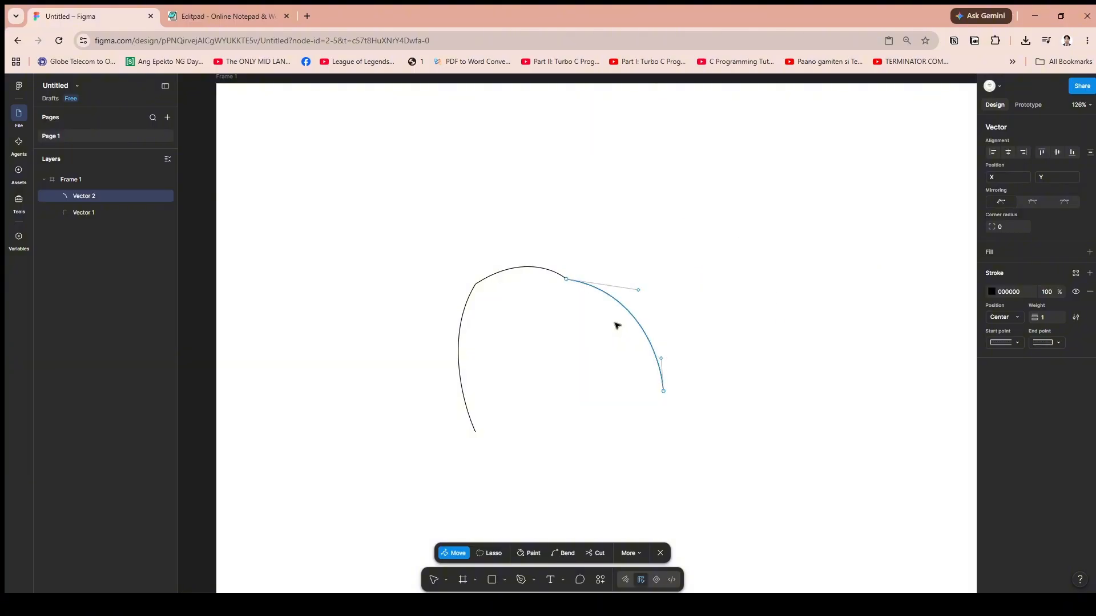
Place the right-hand curve up and away from the left-hand curve, separating their touching endpoints.
{"action": "left_click", "coordinate": [733, 231]}
{"action": "left_click", "coordinate": [822, 186]}
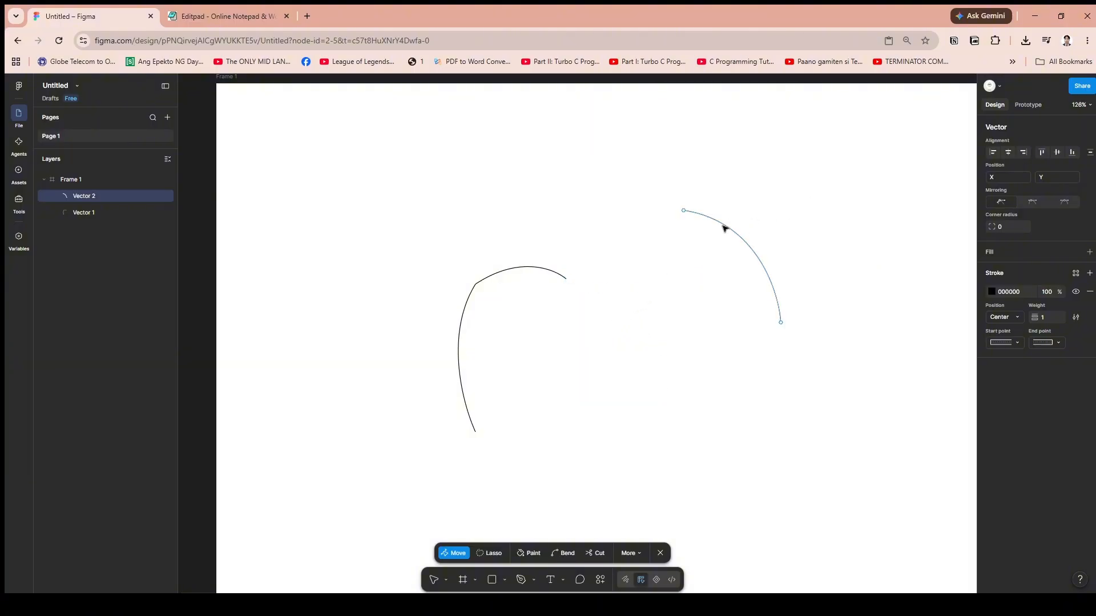
{"action": "left_click", "coordinate": [725, 226]}
{"action": "left_click", "coordinate": [665, 354]}
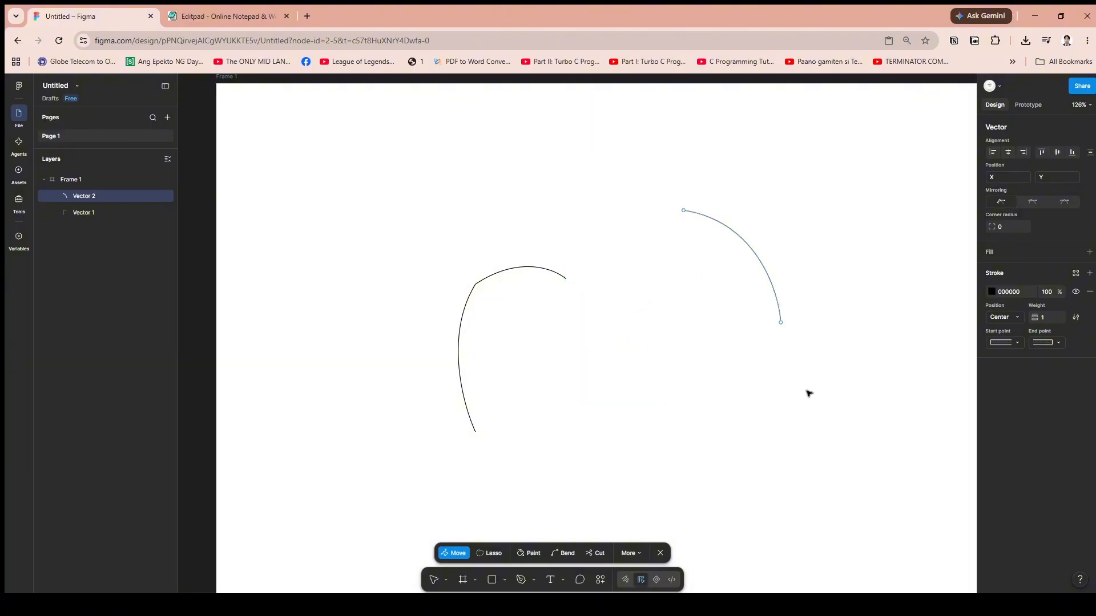